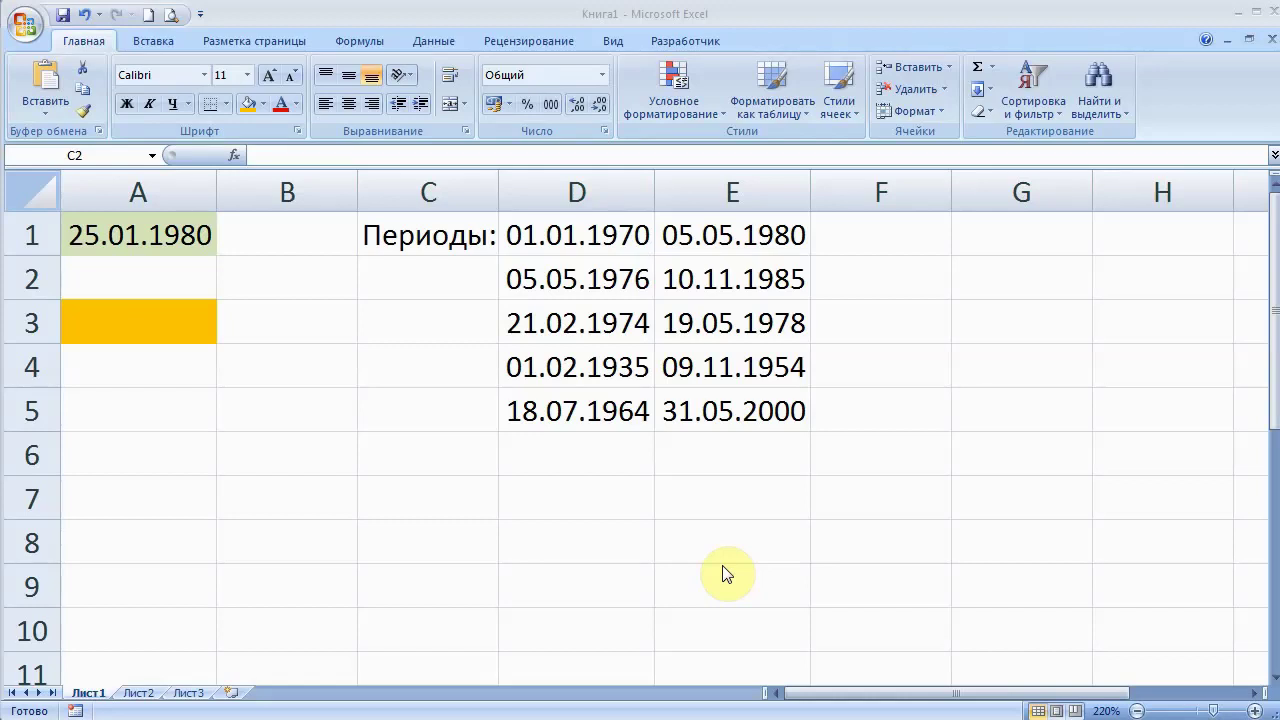
Review the target date in A1 and the period start and end dates in D:E
{"action": "left_click", "coordinate": [185, 229]}
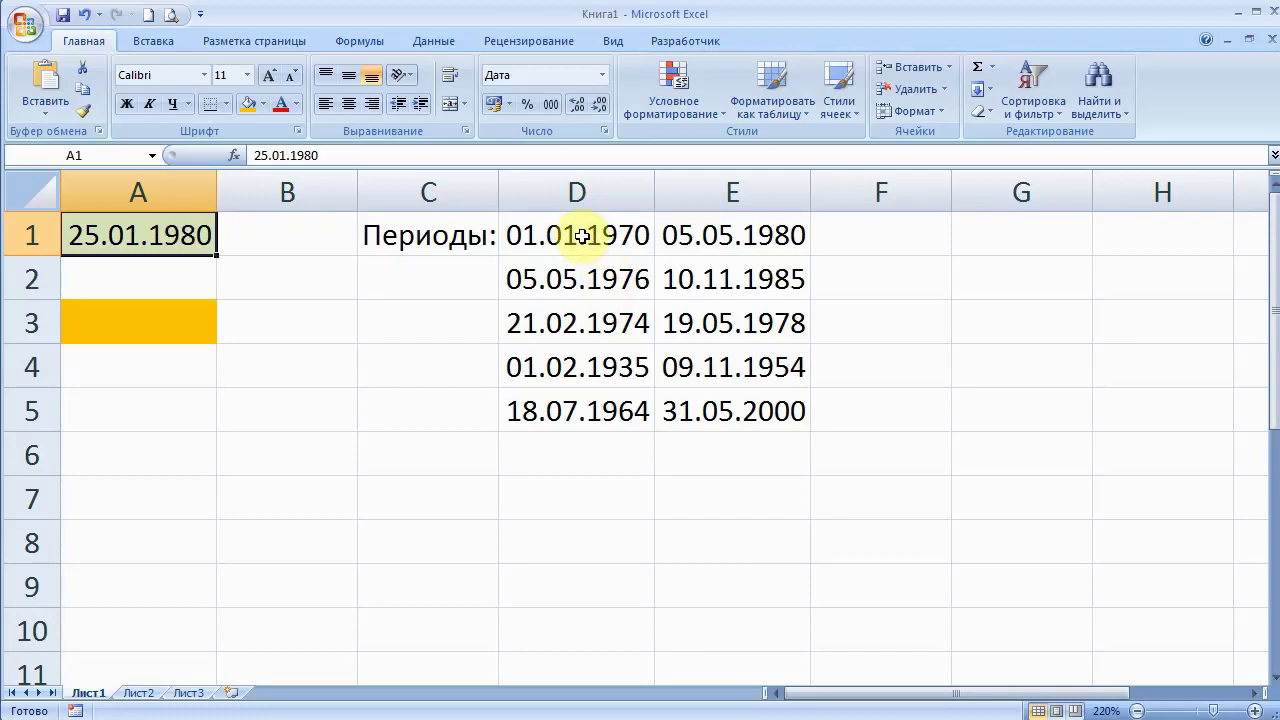
{"action": "left_click_drag", "start_coordinate": [582, 236], "coordinate": [682, 262]}
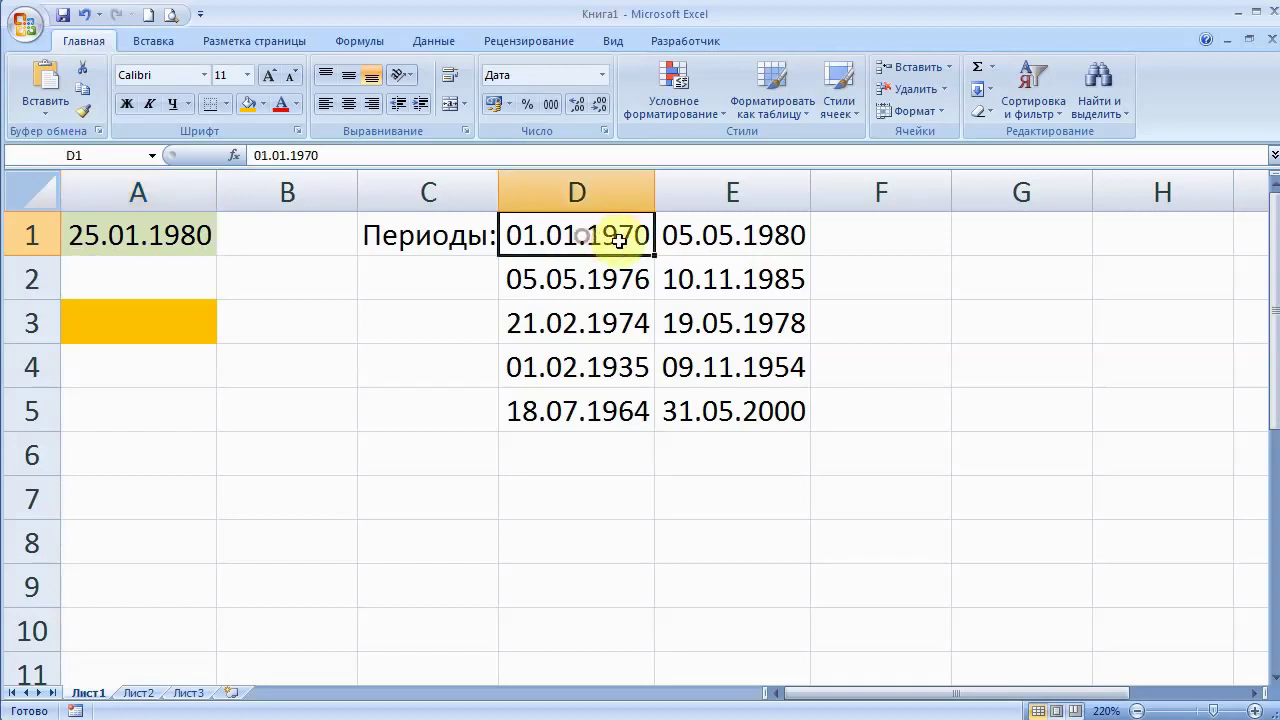
{"action": "left_click_drag", "start_coordinate": [585, 235], "coordinate": [718, 235]}
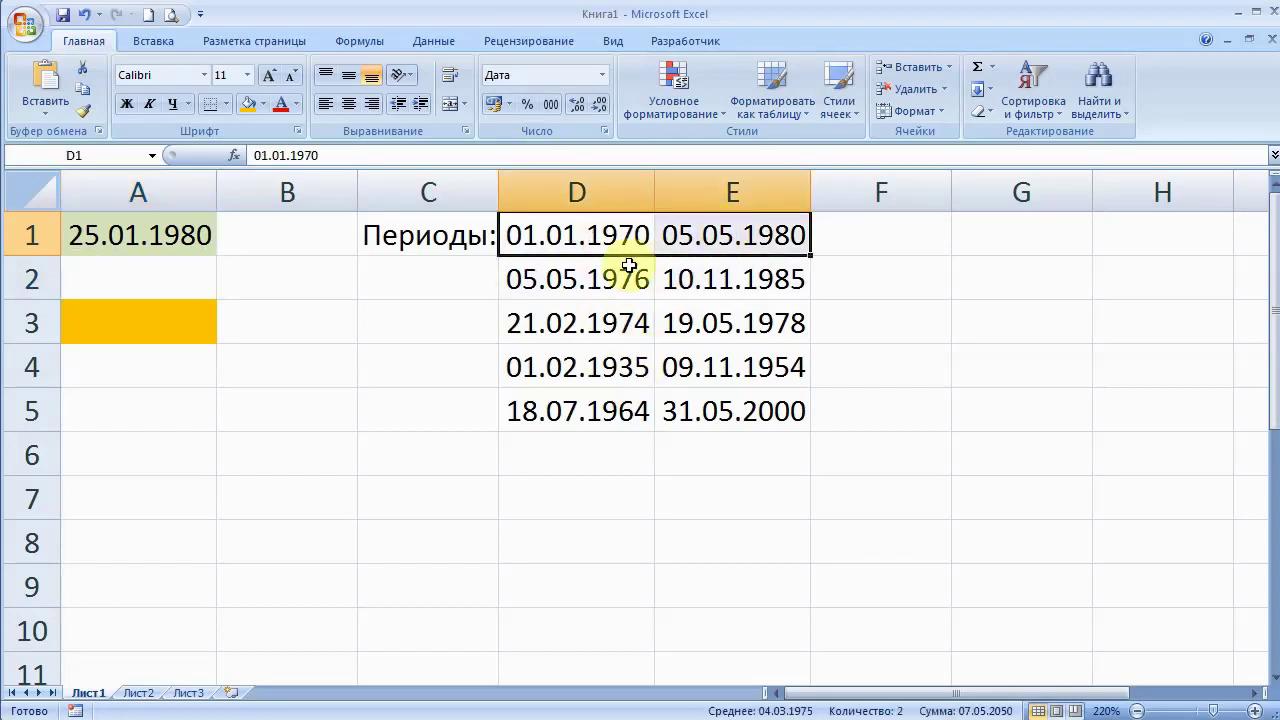
{"action": "left_click_drag", "start_coordinate": [585, 271], "coordinate": [677, 277]}
{"action": "left_click_drag", "start_coordinate": [563, 327], "coordinate": [696, 323]}
{"action": "left_click_drag", "start_coordinate": [583, 367], "coordinate": [666, 364]}
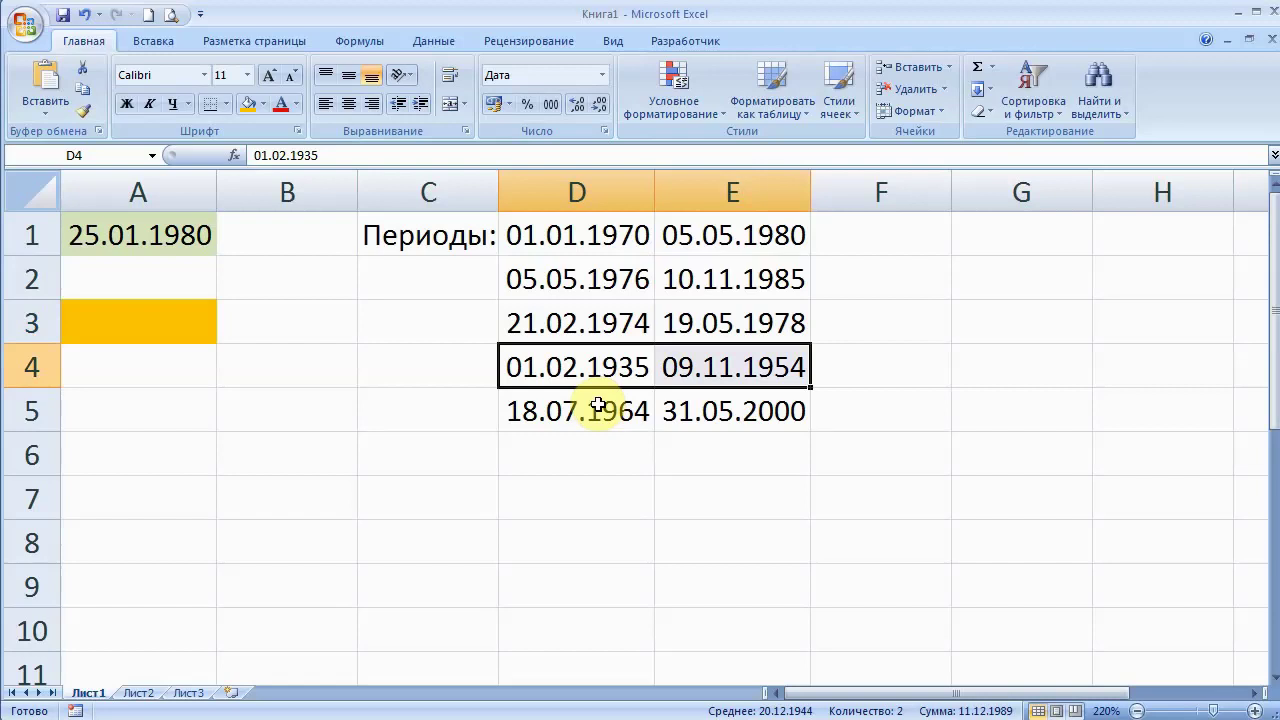
{"action": "left_click", "coordinate": [550, 322]}
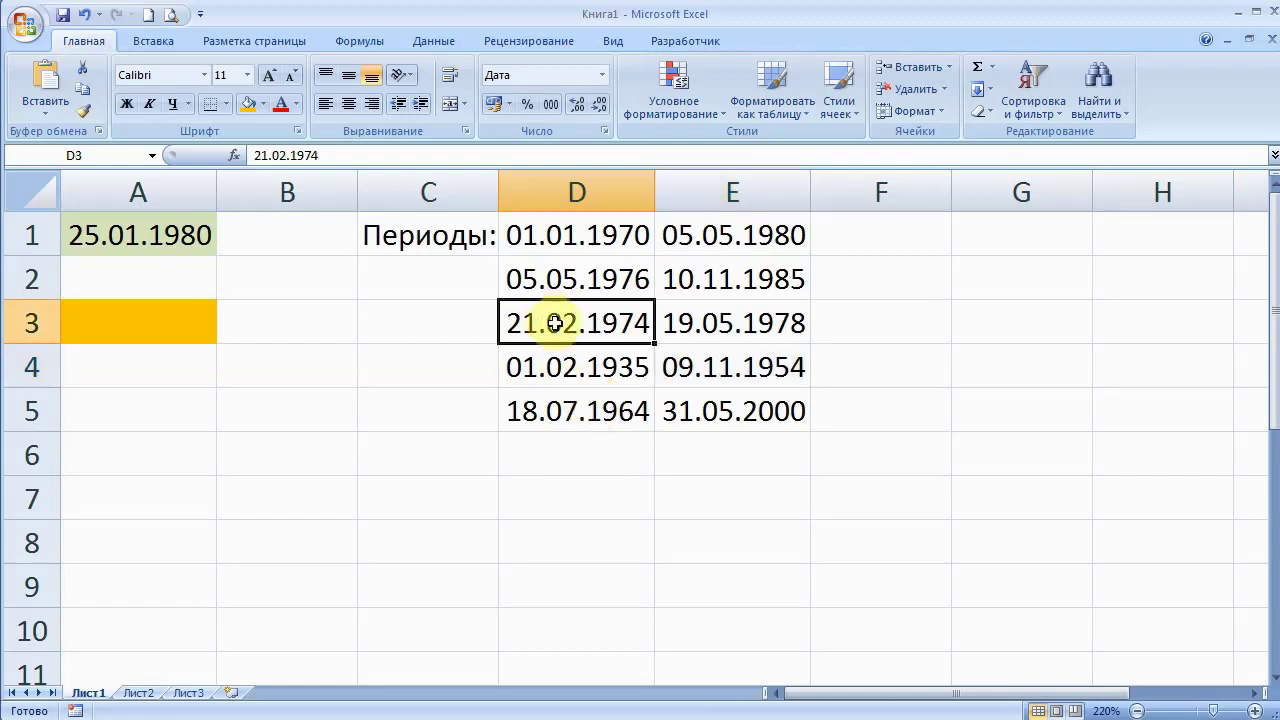
{"action": "left_click", "coordinate": [472, 352]}
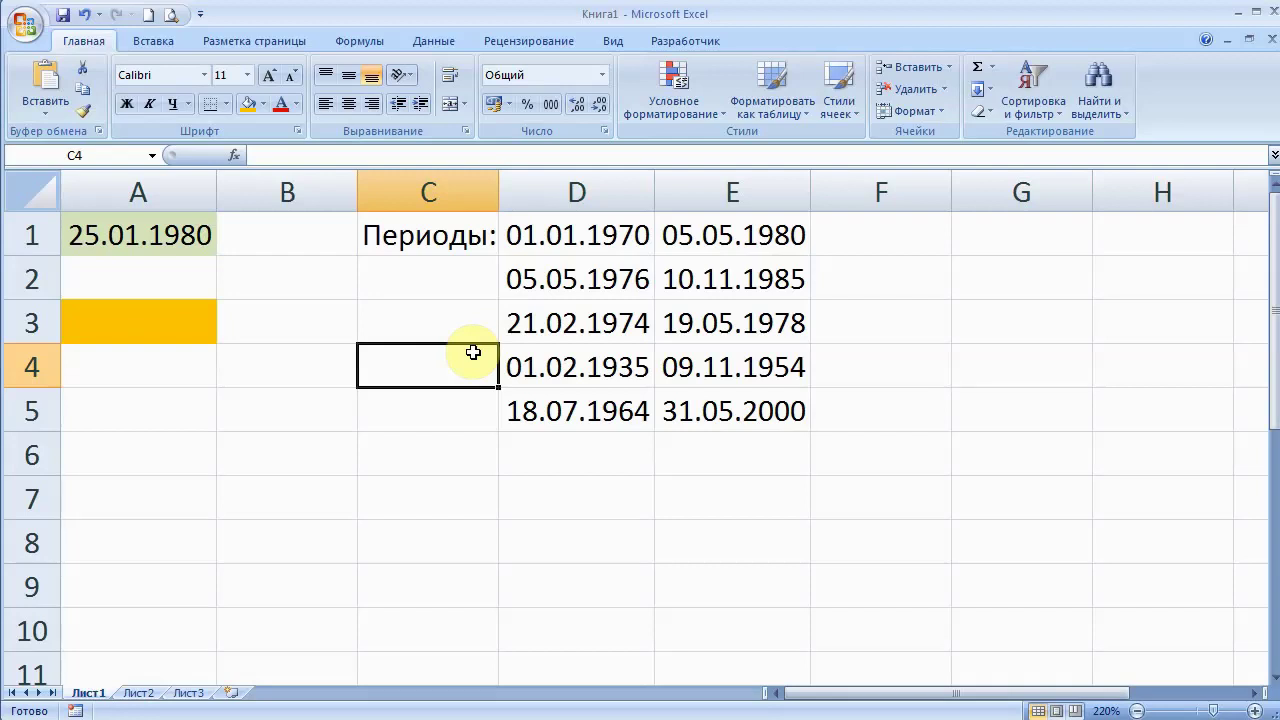
Start a СУММПРОИЗВ formula in A3 from the =сум autocomplete, adding empty parentheses
{"action": "left_click", "coordinate": [166, 312]}
{"action": "type", "text": "="}
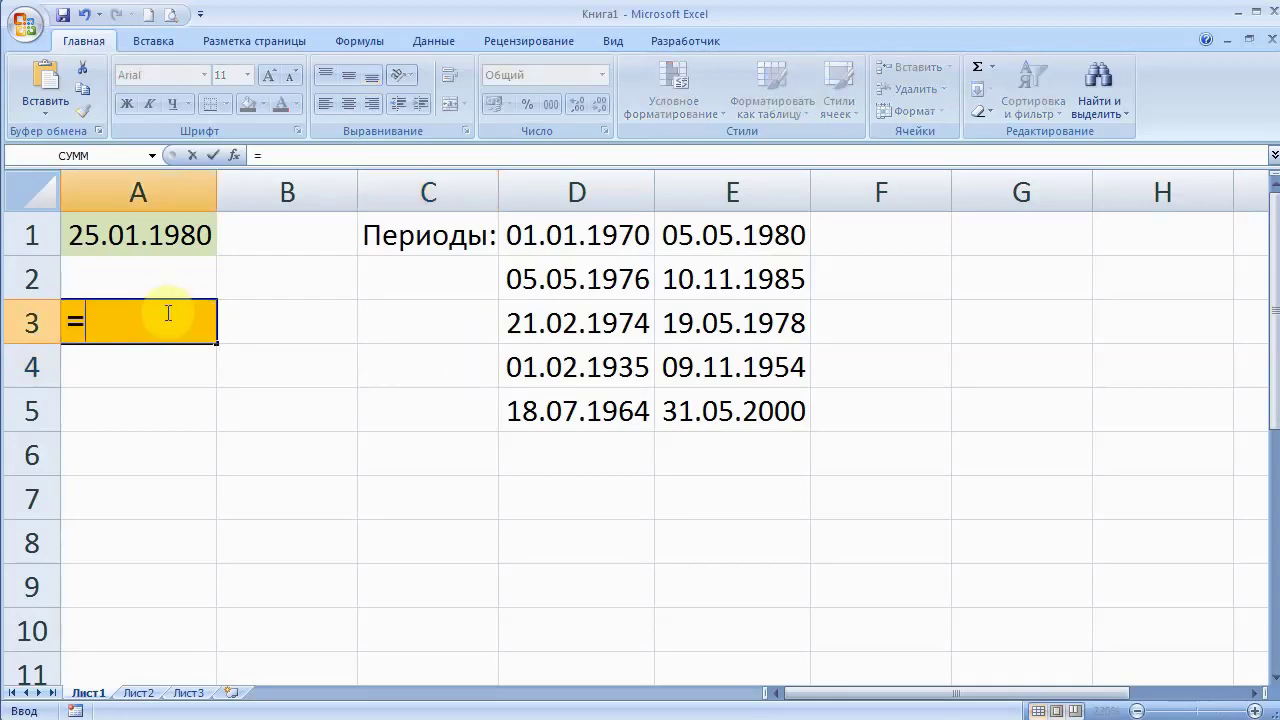
{"action": "type", "text": "сум"}
{"action": "key", "text": "Down"}
{"action": "key", "text": "Down"}
{"action": "key", "text": "Down"}
{"action": "key", "text": "Down"}
{"action": "key", "text": "Tab"}
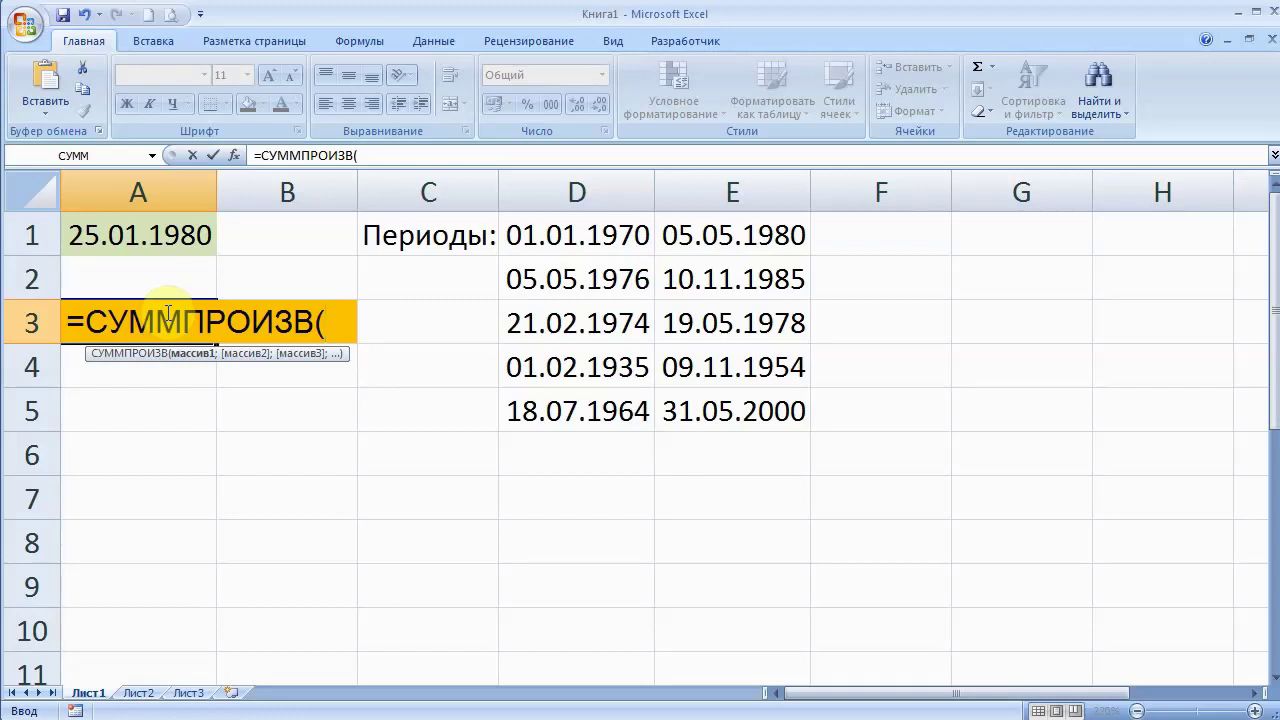
{"action": "type", "text": "()"}
Enter the first period test (A1>=D1)*(A1<=E1) inside the СУММПРОИЗВ parentheses
{"action": "left_click", "coordinate": [339, 323]}
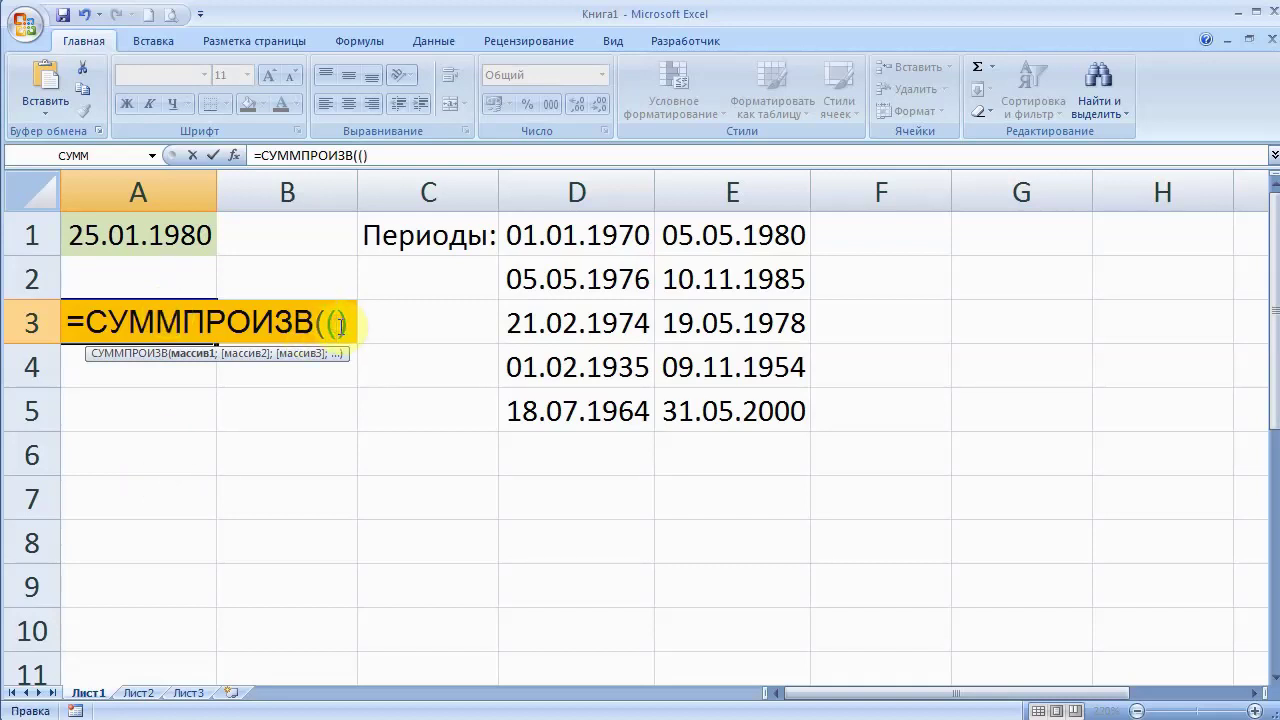
{"action": "type", "text": "А"}
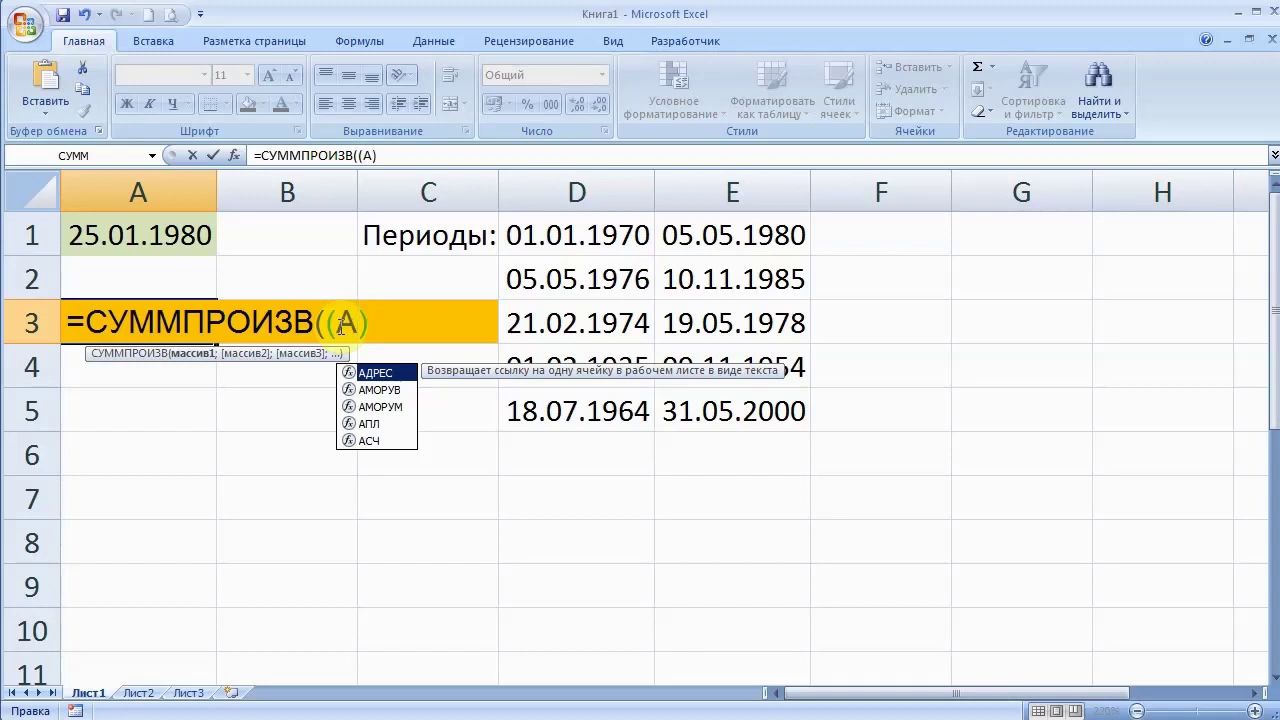
{"action": "type", "text": "1"}
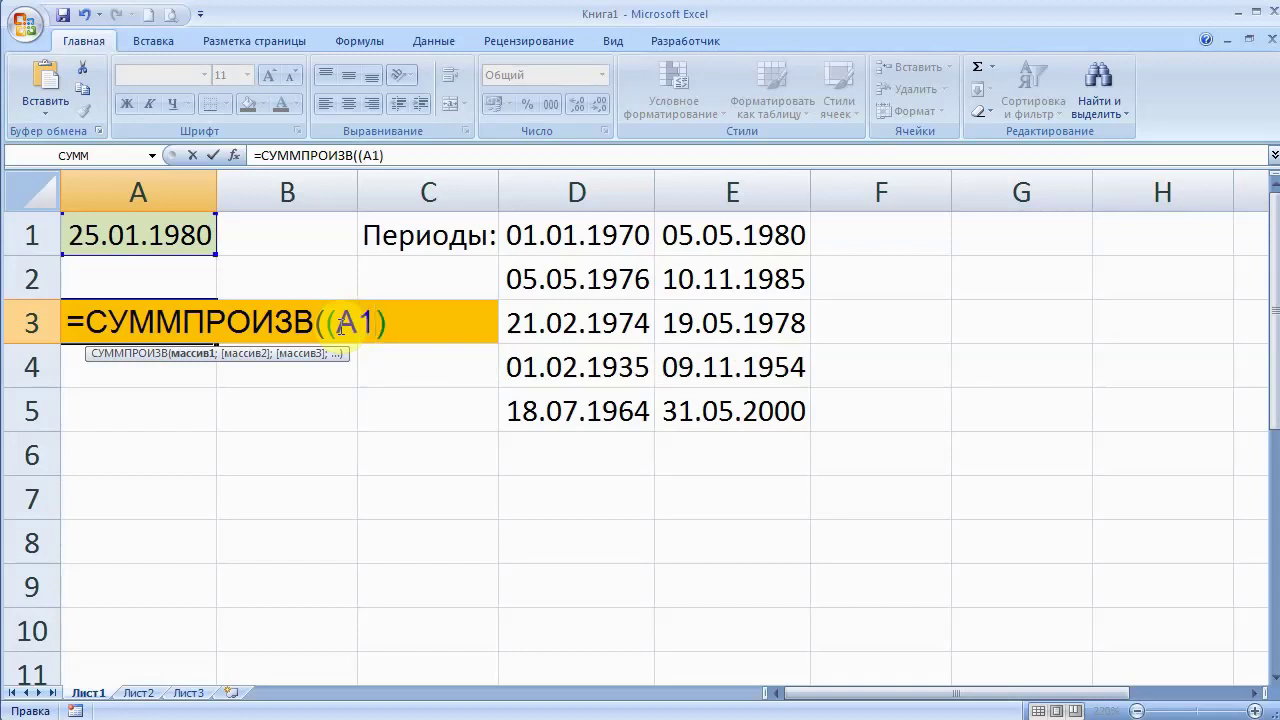
{"action": "type", "text": ">="}
{"action": "left_click", "coordinate": [597, 232]}
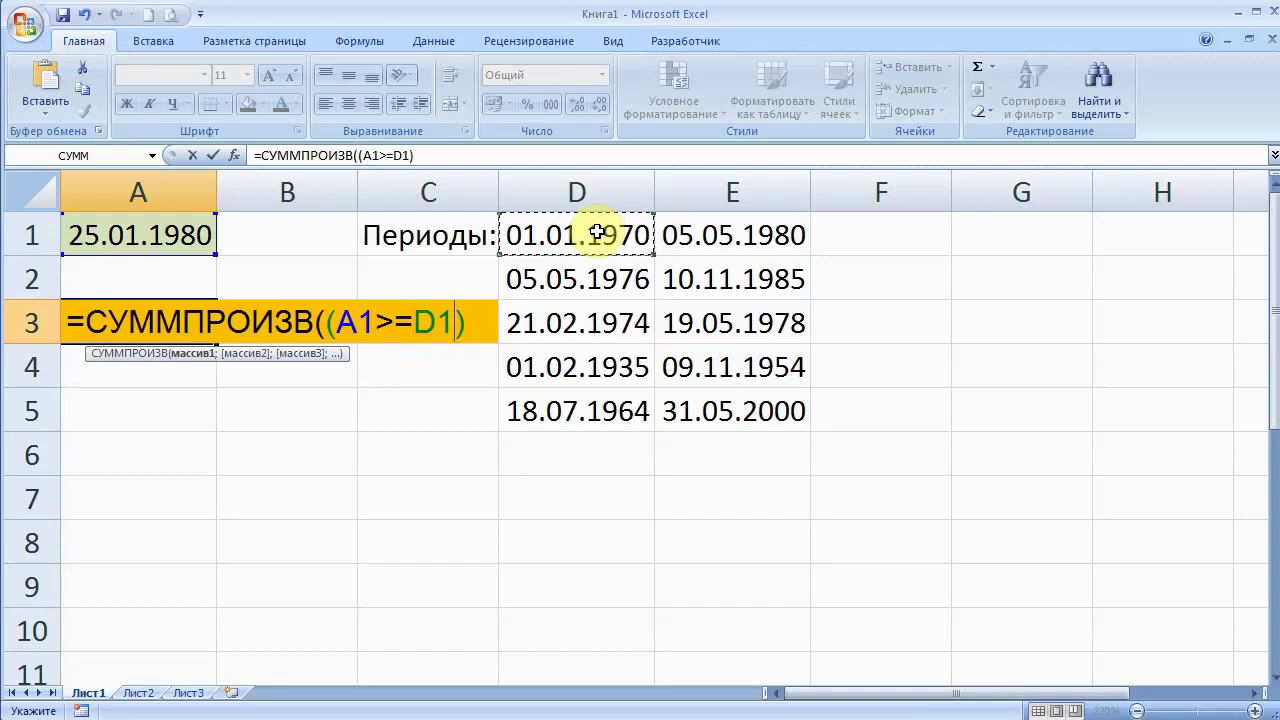
{"action": "type", "text": ")"}
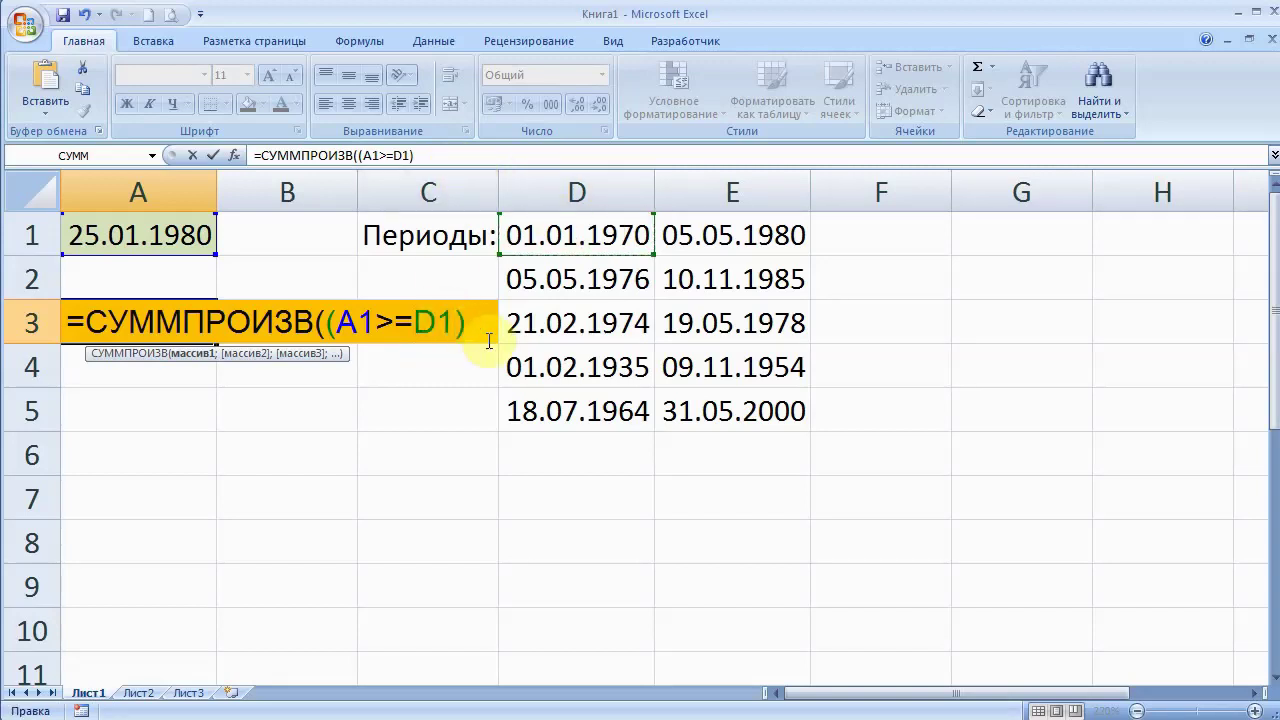
{"action": "type", "text": "*("}
{"action": "left_click", "coordinate": [181, 232]}
{"action": "type", "text": "<"}
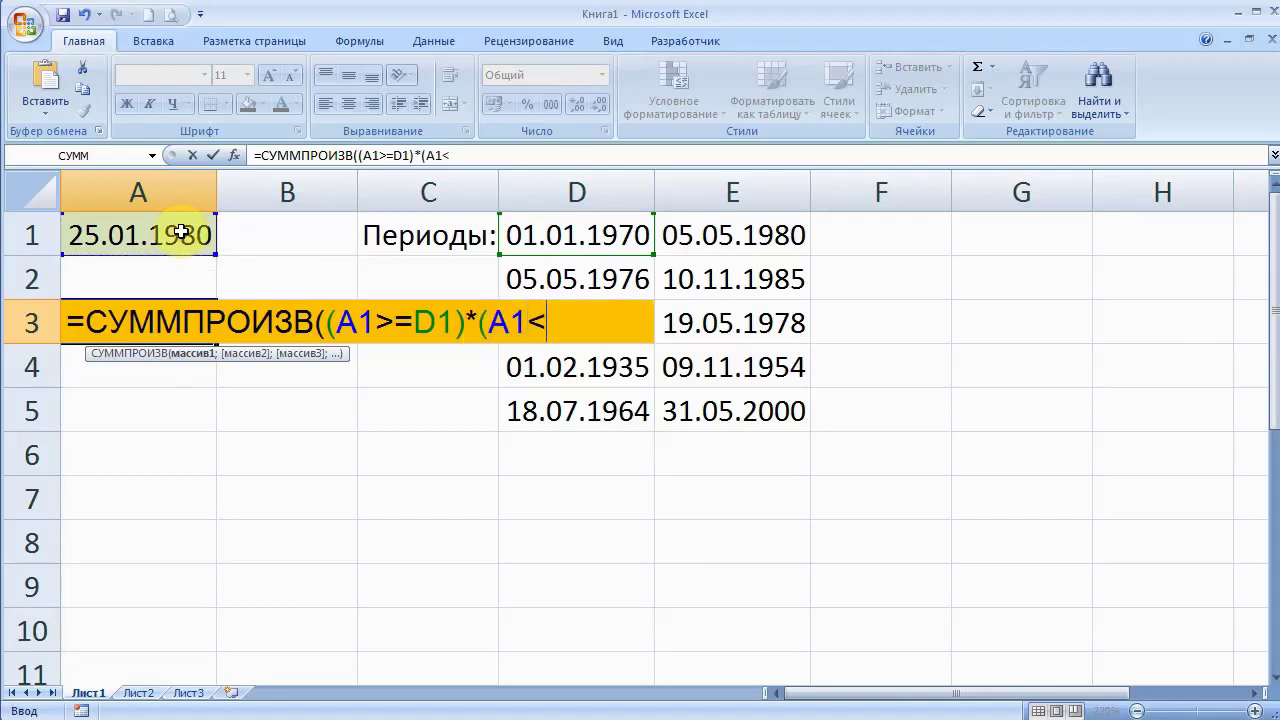
{"action": "type", "text": "="}
{"action": "left_click", "coordinate": [720, 237]}
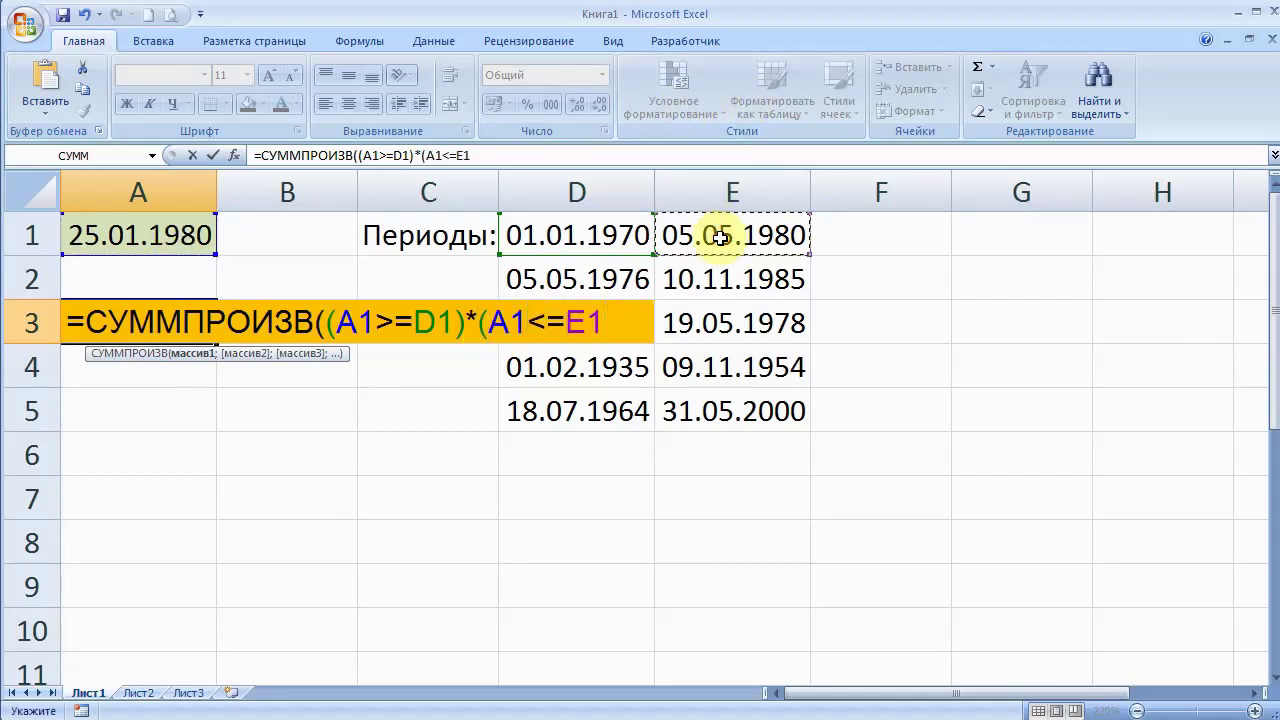
{"action": "type", "text": "))"}
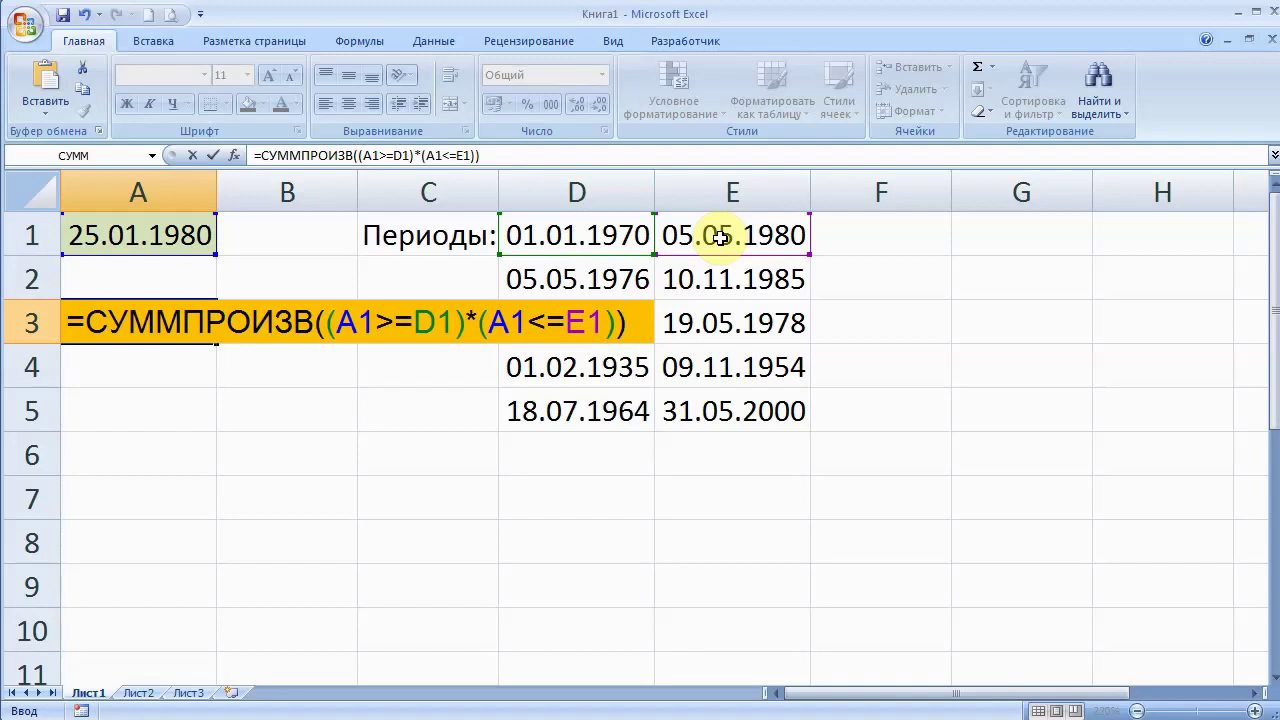
Wrap the D1:E1 period test in an extra pair of parentheses and add a plus
{"action": "left_click", "coordinate": [655, 328]}
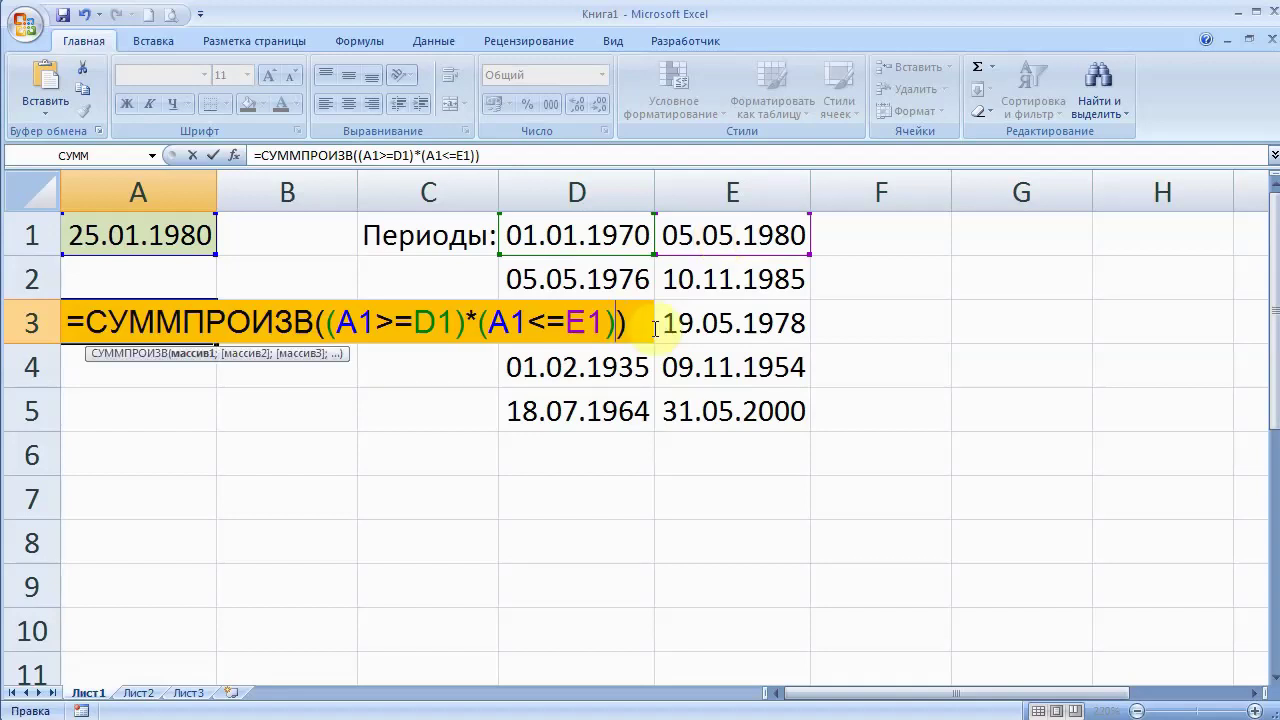
{"action": "left_click", "coordinate": [331, 316]}
{"action": "type", "text": "("}
{"action": "left_click", "coordinate": [632, 320]}
{"action": "type", "text": ")"}
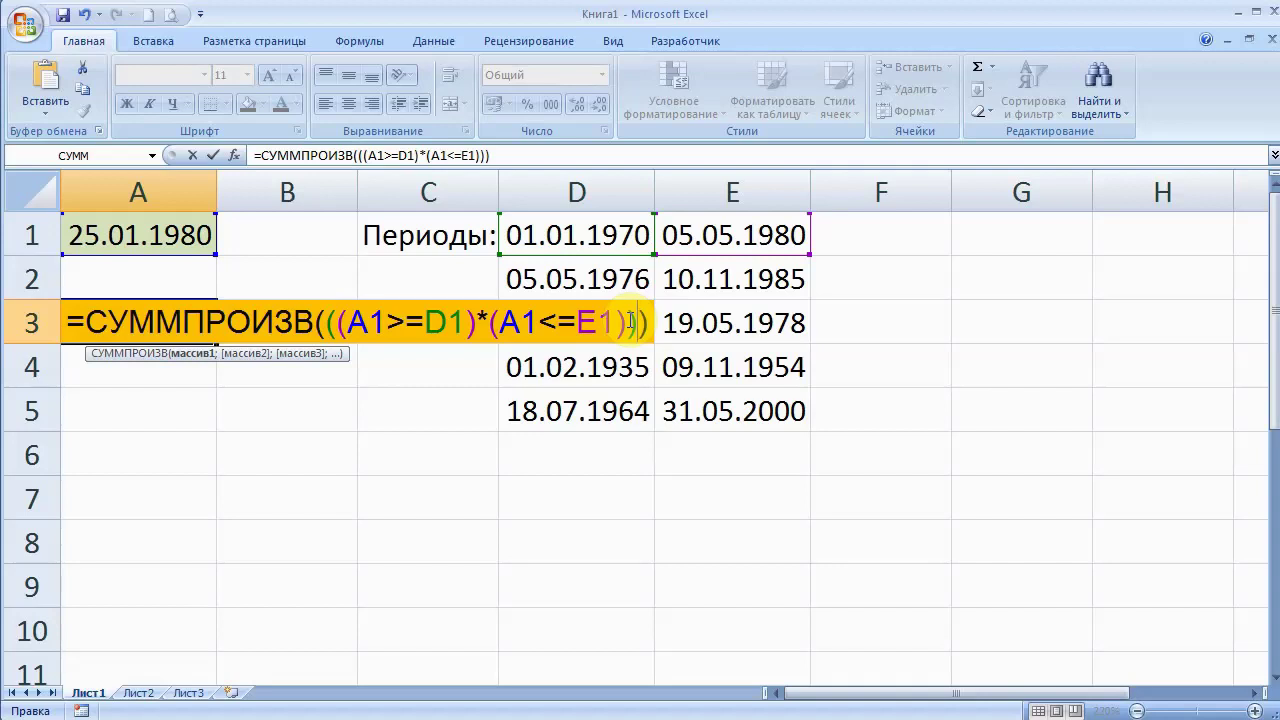
{"action": "type", "text": "+"}
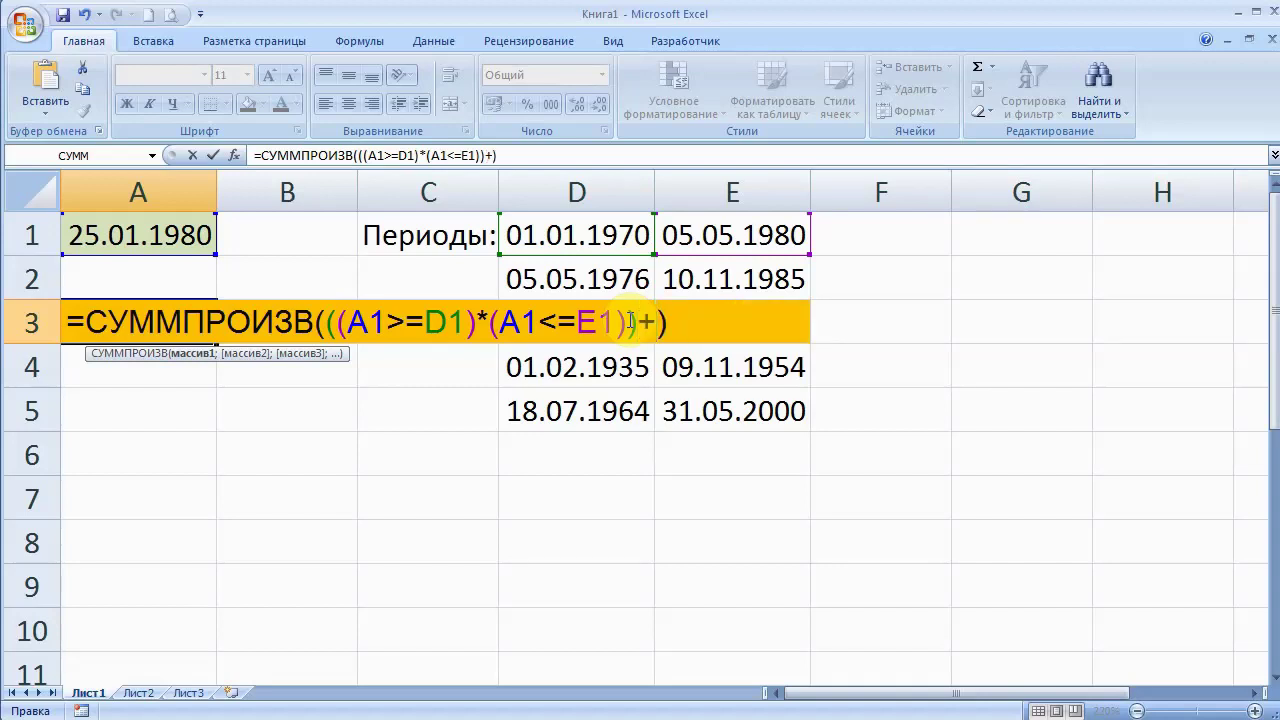
Copy the period test and paste a second term testing D2 and E2
{"action": "left_click_drag", "start_coordinate": [636, 320], "coordinate": [326, 320]}
{"action": "key", "text": "ctrl+c"}
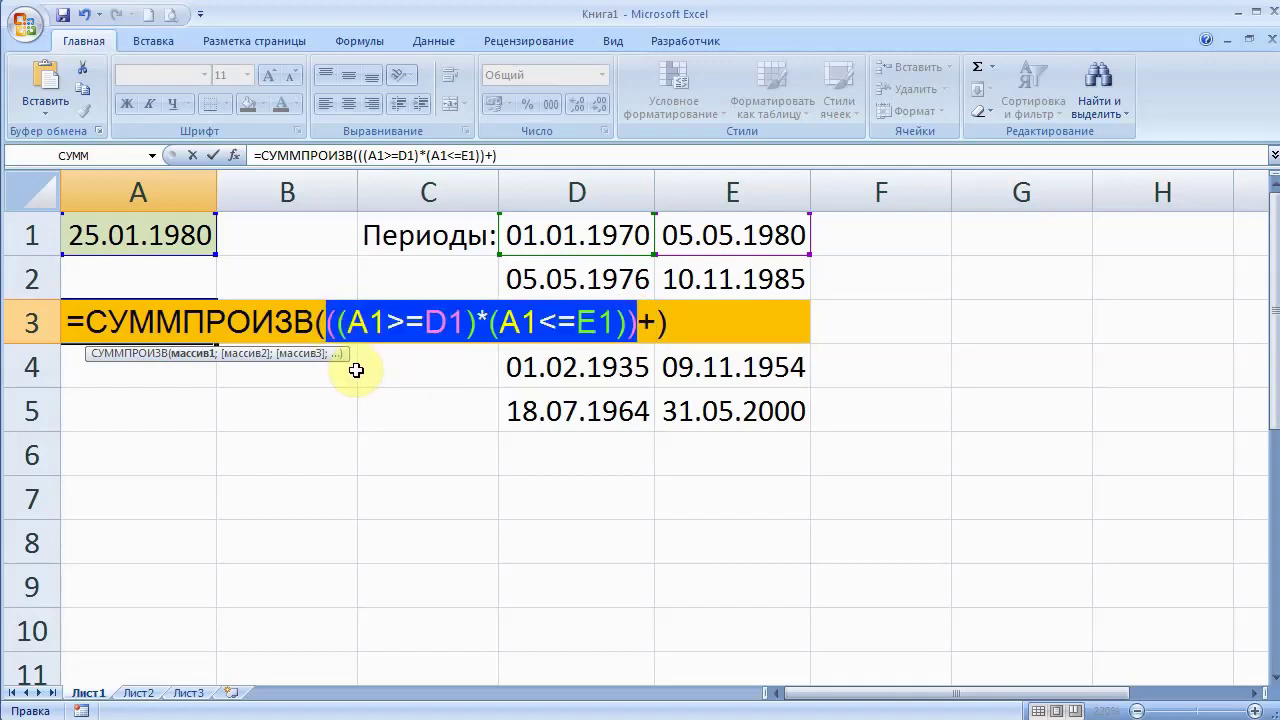
{"action": "left_click", "coordinate": [648, 322]}
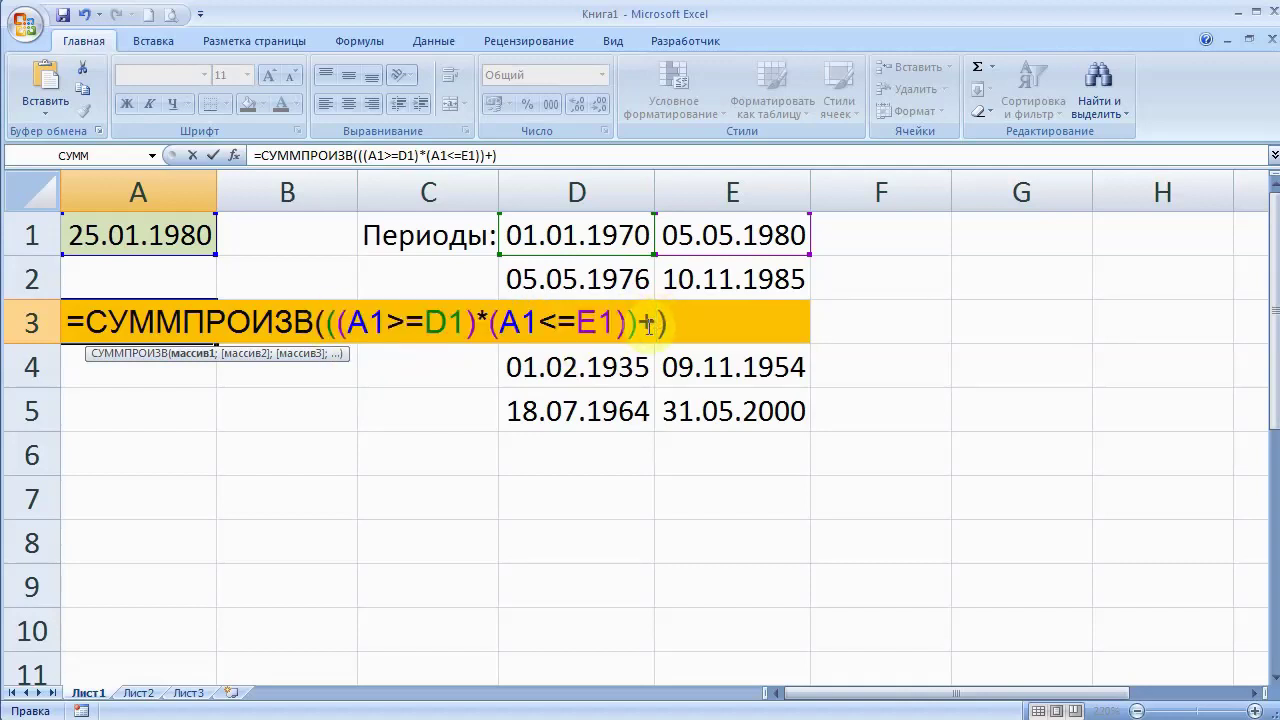
{"action": "key", "text": "ctrl+v"}
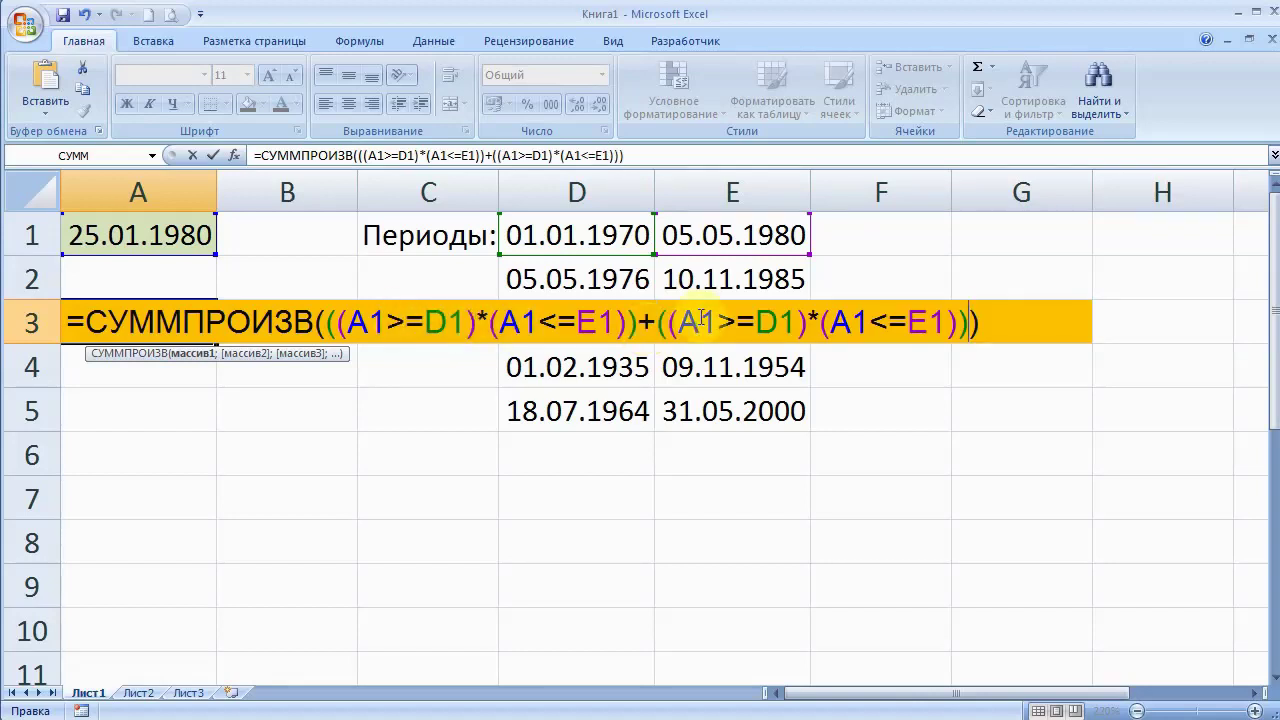
{"action": "double_click", "coordinate": [808, 310]}
{"action": "type", "text": "D2"}
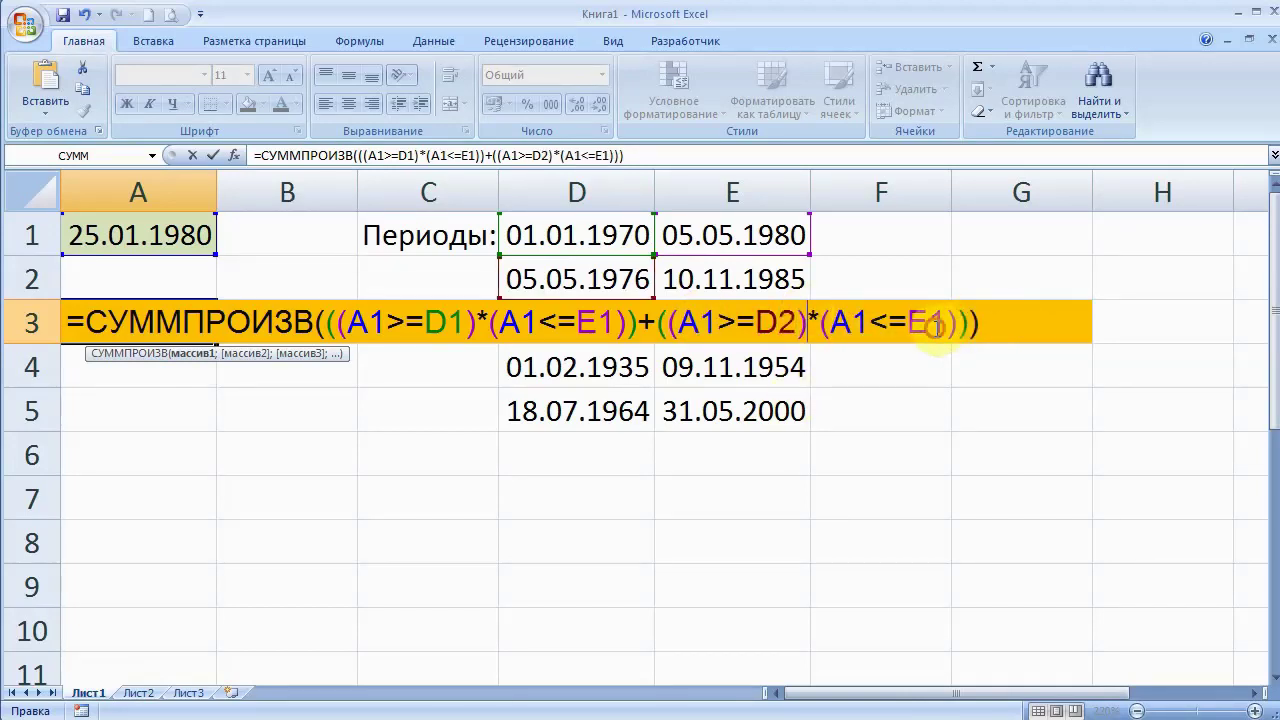
{"action": "double_click", "coordinate": [937, 329]}
{"action": "type", "text": "E2"}
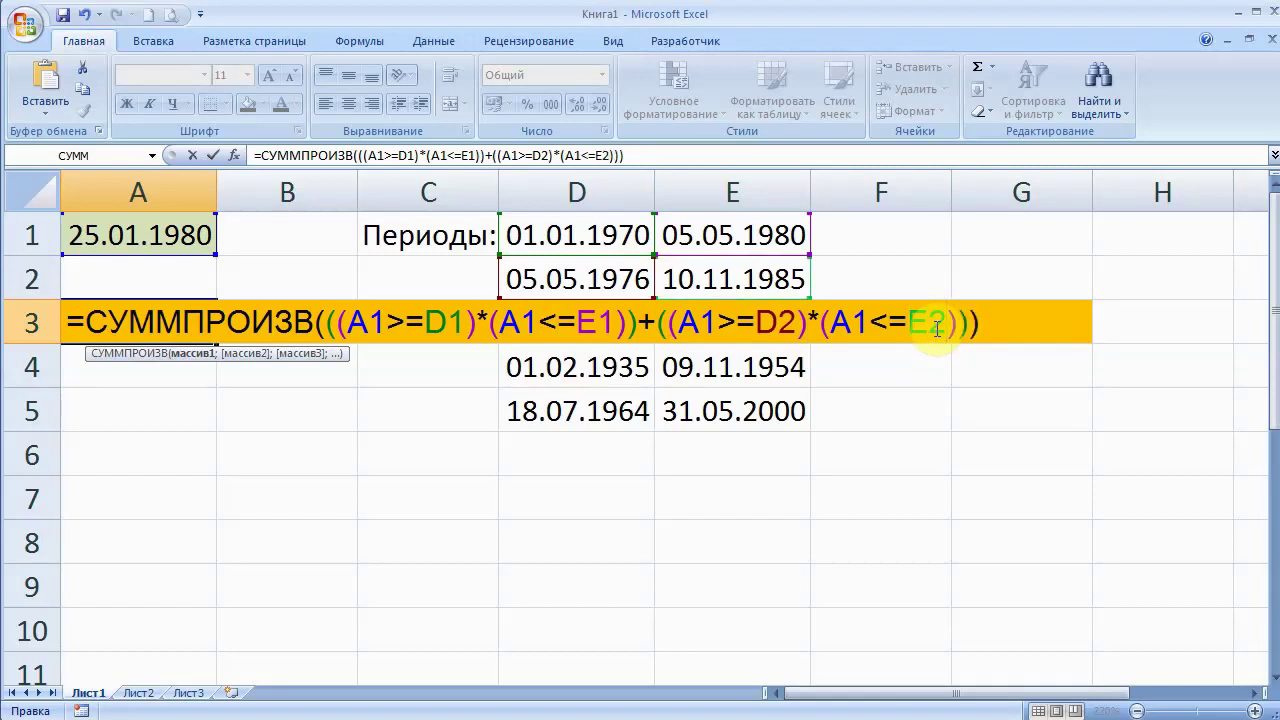
Add a third pasted term with its references changed to D3 and E3
{"action": "key", "text": "Right"}
{"action": "key", "text": "Right"}
{"action": "type", "text": "+"}
{"action": "key", "text": "ctrl+v"}
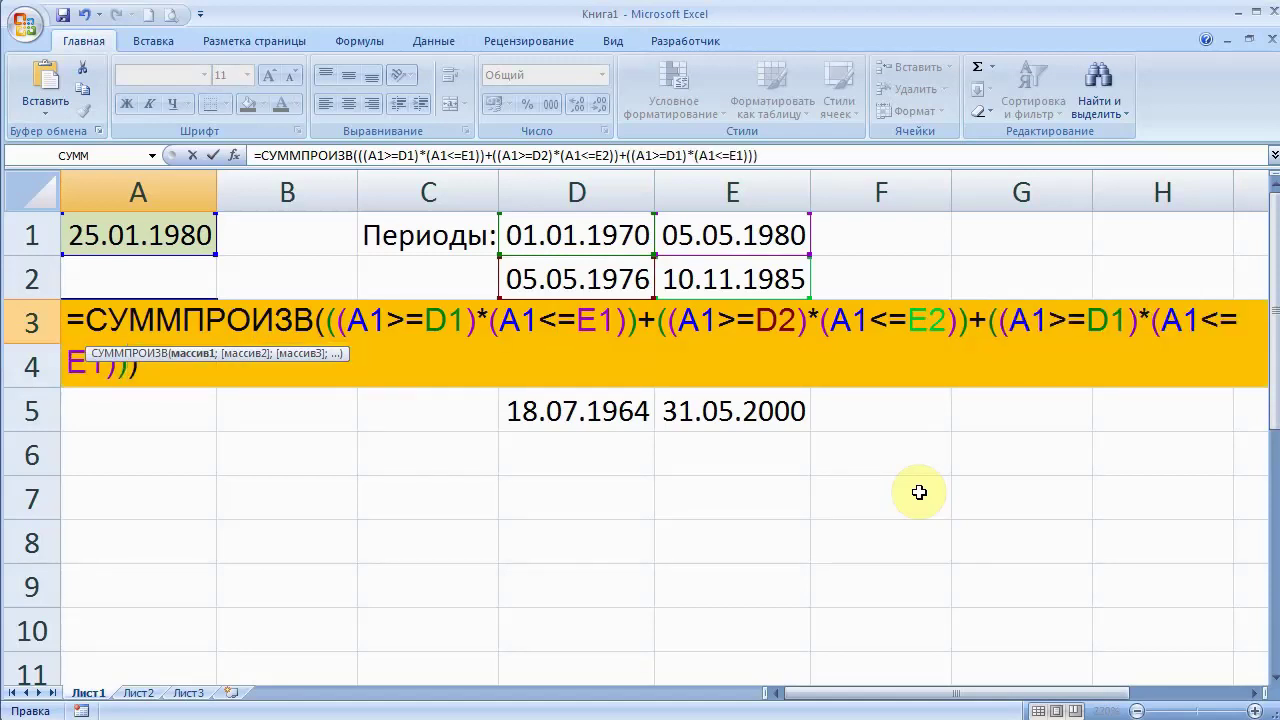
{"action": "double_click", "coordinate": [1110, 320]}
{"action": "type", "text": "D3"}
{"action": "double_click", "coordinate": [88, 365]}
{"action": "type", "text": "E3))+"}
Add terms for D4:E4 and D5:E5, then commit the A3 formula
{"action": "key", "text": "ctrl+v"}
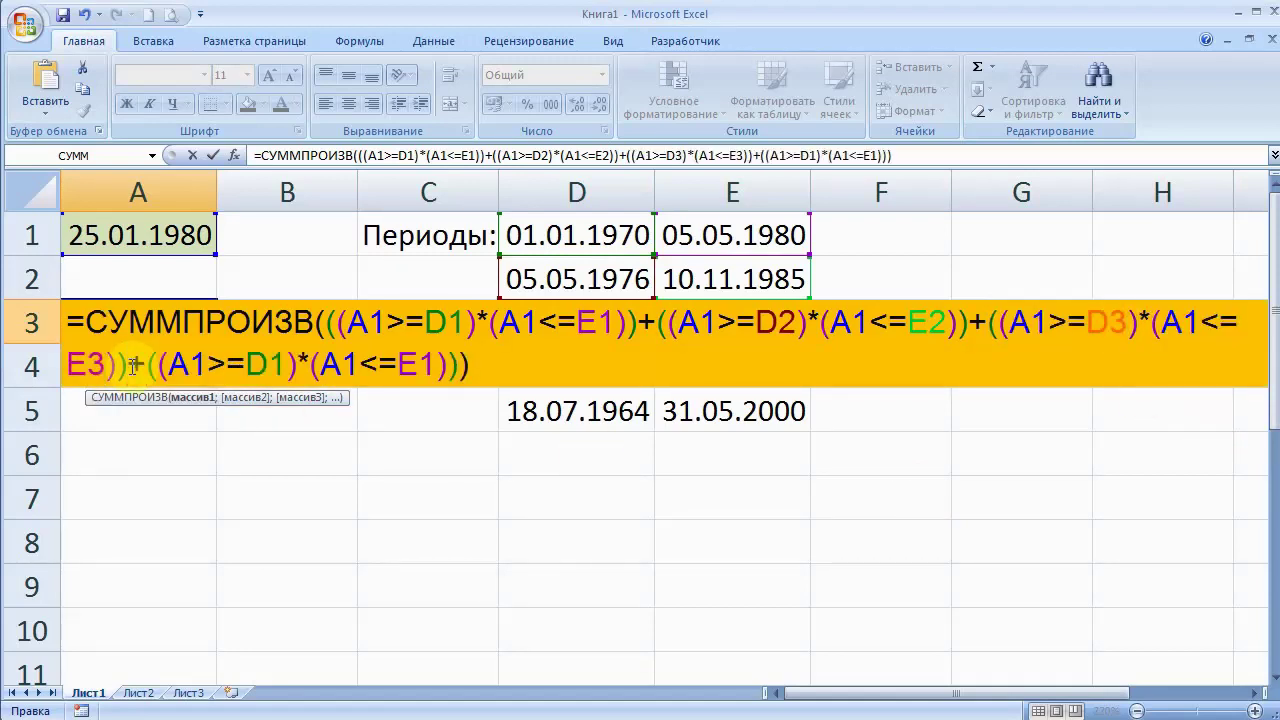
{"action": "double_click", "coordinate": [262, 365]}
{"action": "type", "text": "D4"}
{"action": "double_click", "coordinate": [413, 365]}
{"action": "type", "text": "E4+"}
{"action": "key", "text": "ctrl+v"}
{"action": "double_click", "coordinate": [597, 365]}
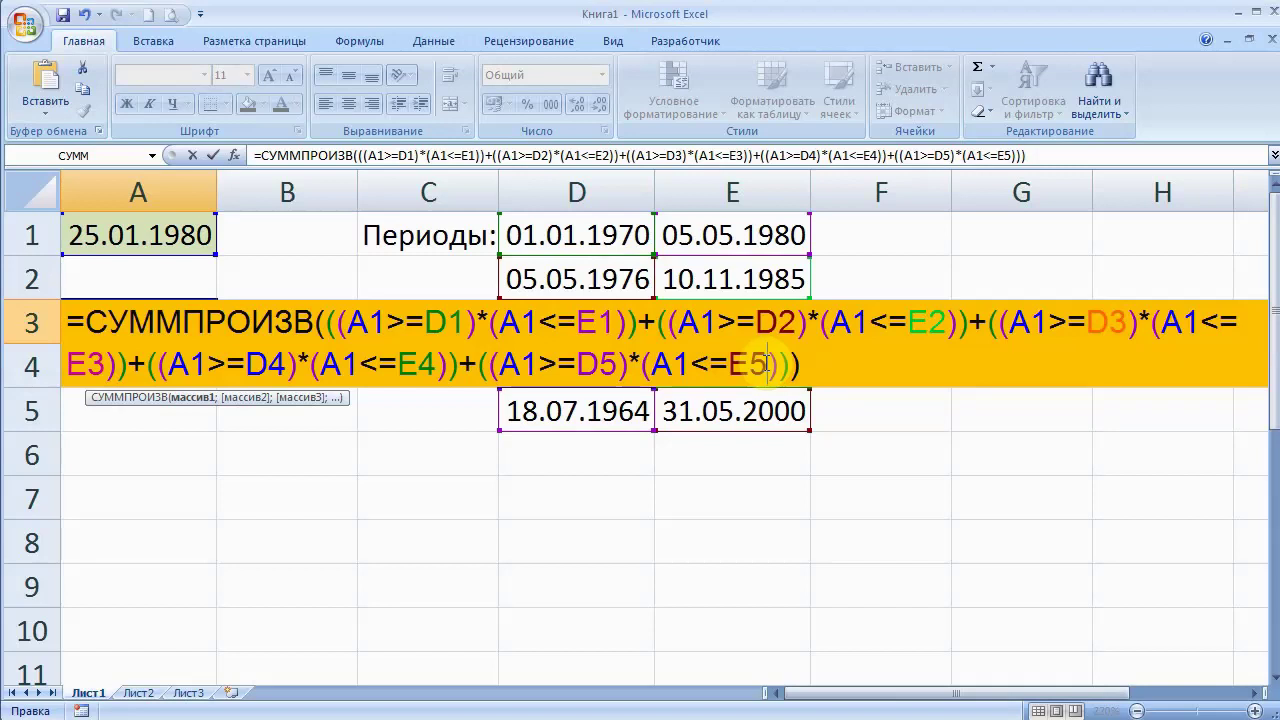
{"action": "key", "text": "Return"}
Highlight the matching periods D1:E1, D2:E2 and D5:E5, then select D1:E5
{"action": "left_click_drag", "start_coordinate": [610, 234], "coordinate": [712, 234]}
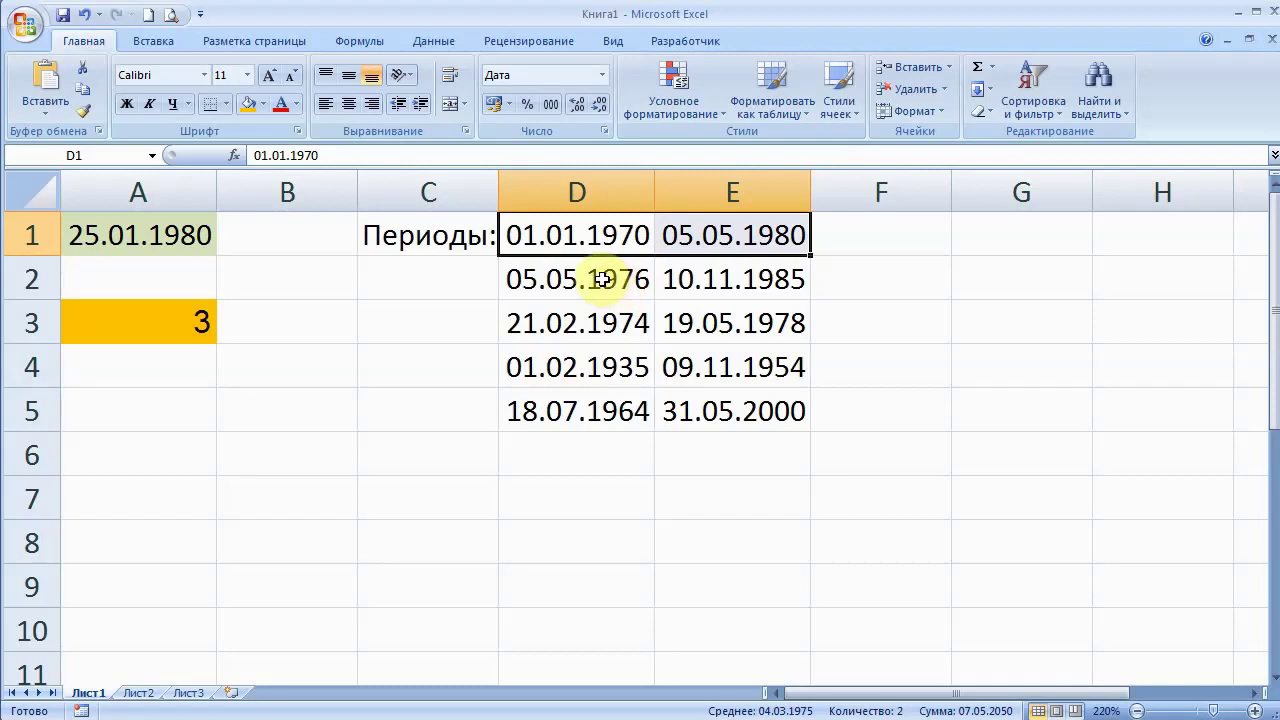
{"action": "left_click_drag", "start_coordinate": [603, 279], "coordinate": [680, 279]}
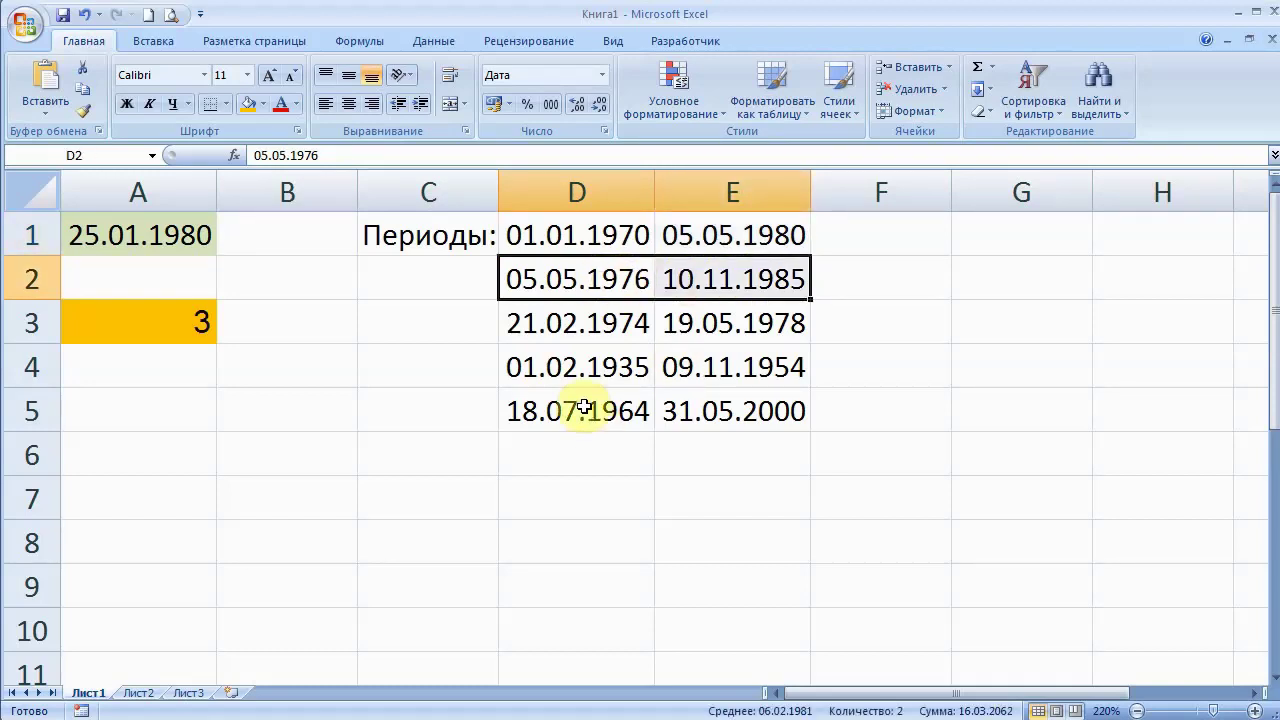
{"action": "left_click_drag", "start_coordinate": [584, 407], "coordinate": [703, 402]}
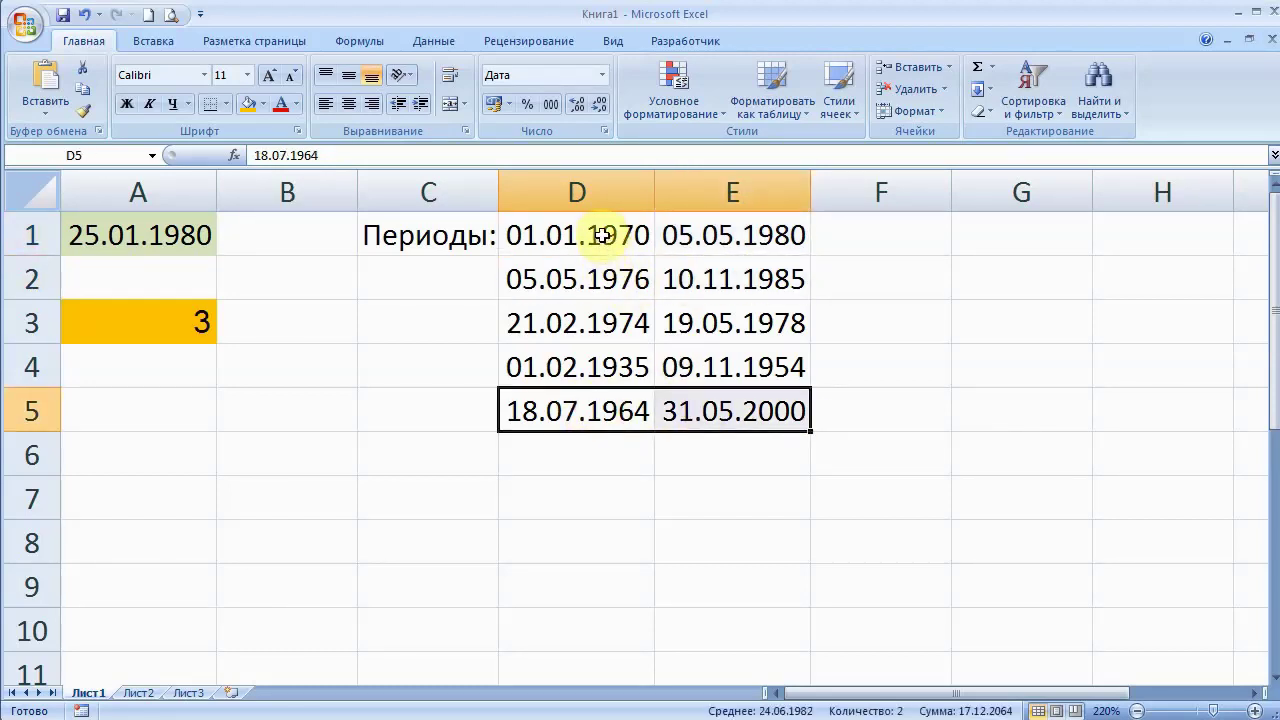
{"action": "left_click_drag", "start_coordinate": [603, 235], "coordinate": [687, 402]}
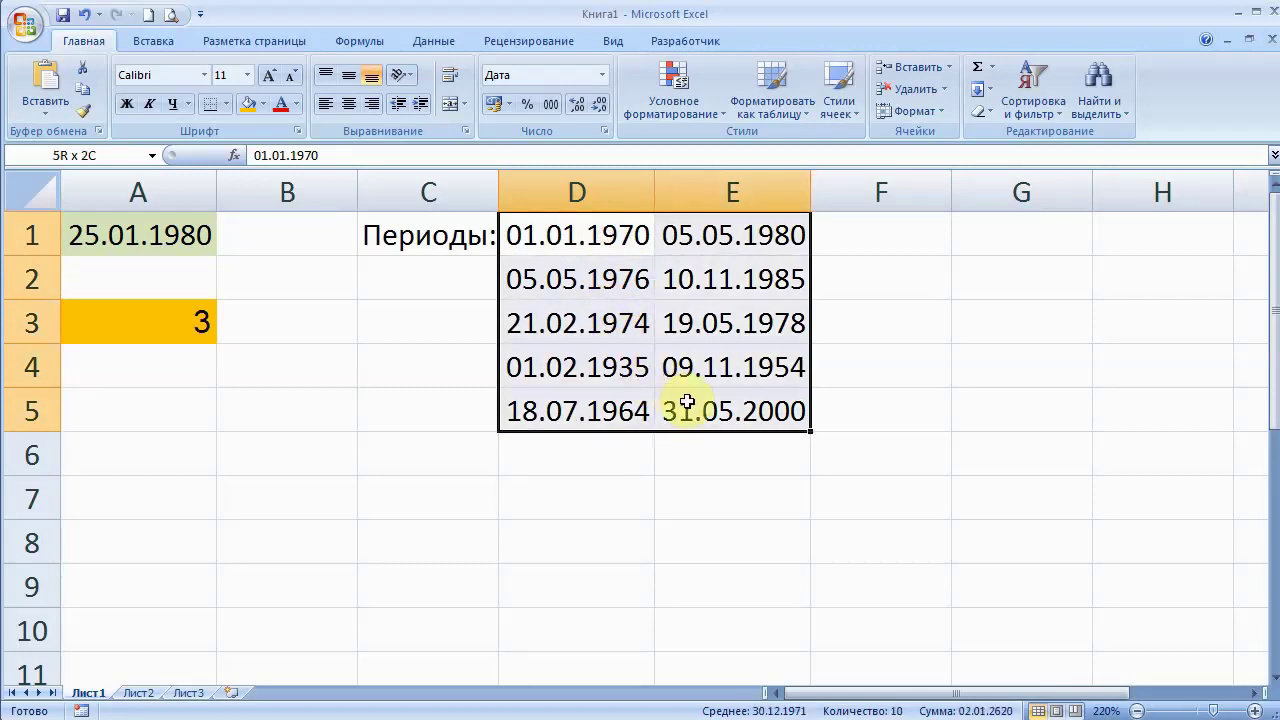
Create a new conditional formatting rule for D1:E5 of the 'Use a formula' type
{"action": "left_click", "coordinate": [685, 103]}
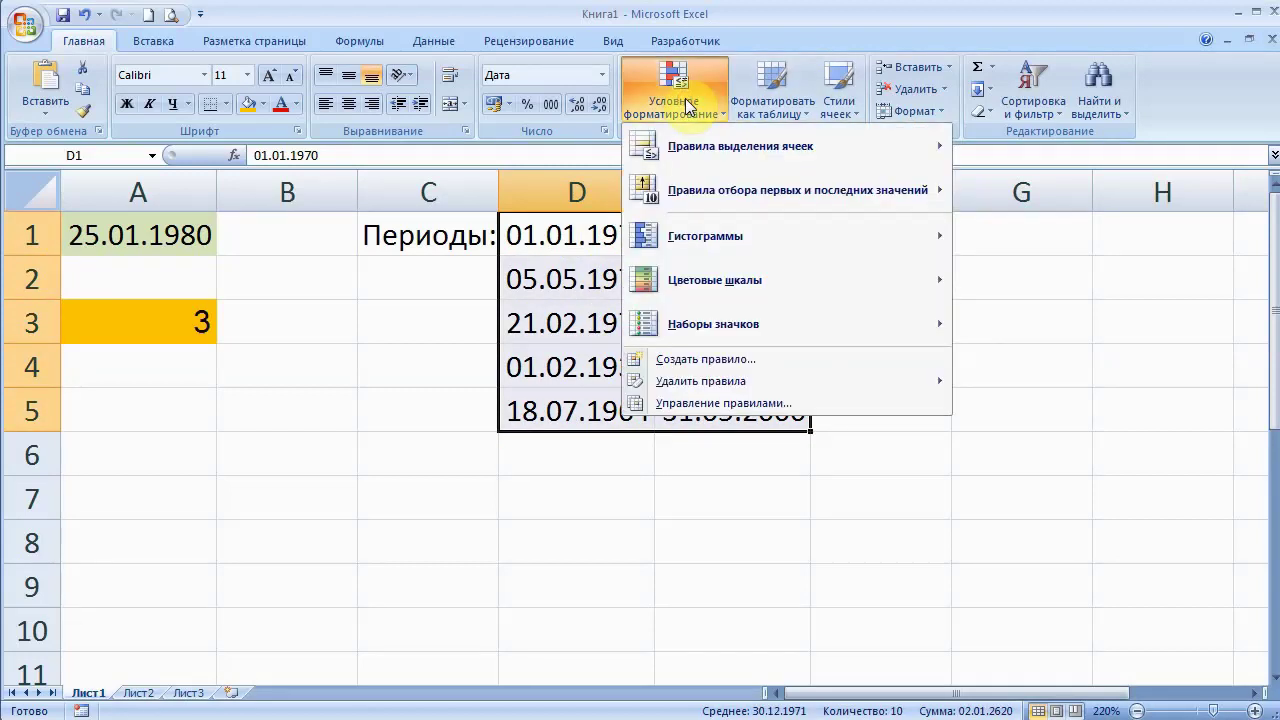
{"action": "left_click", "coordinate": [700, 359]}
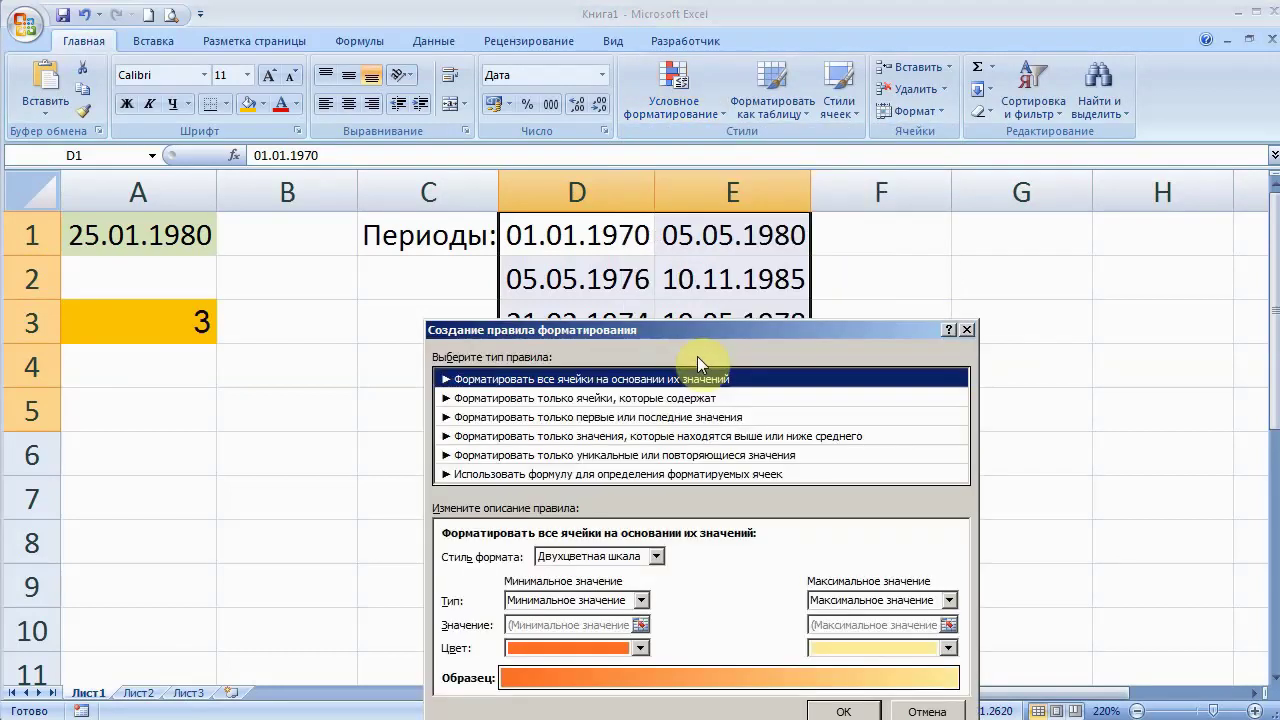
{"action": "left_click", "coordinate": [590, 474]}
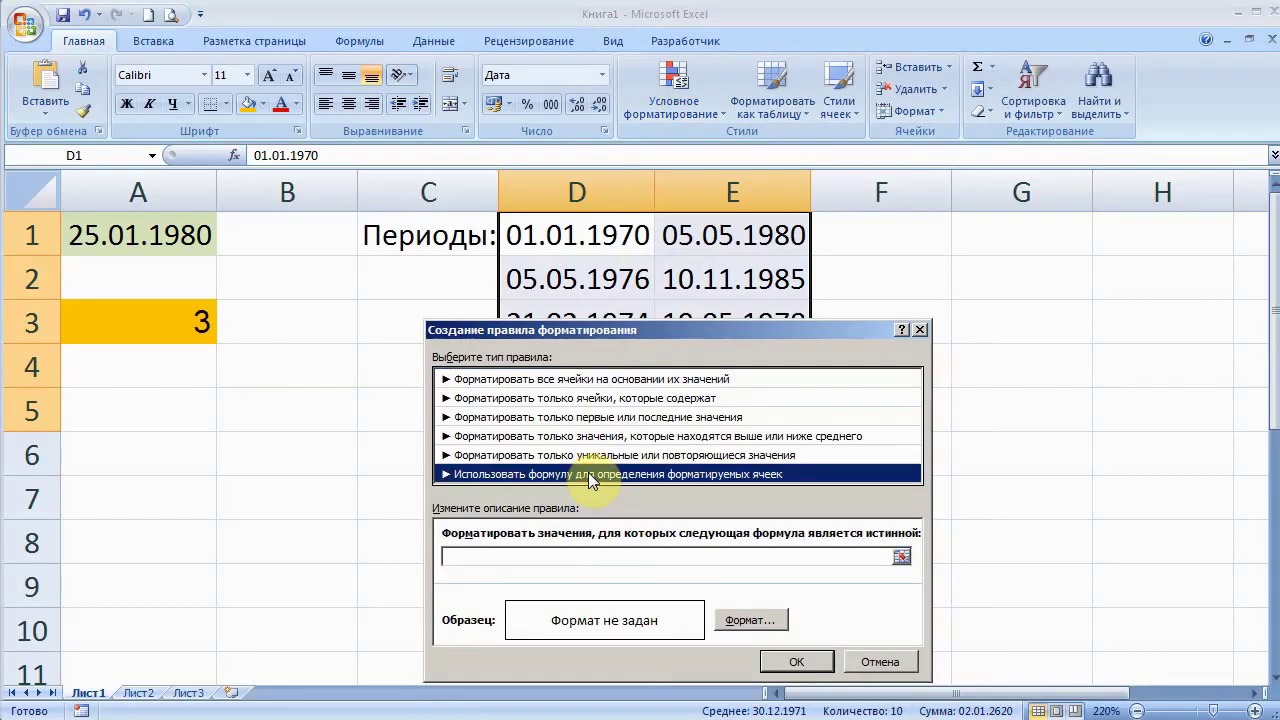
{"action": "left_click", "coordinate": [876, 555]}
{"action": "left_click", "coordinate": [903, 557]}
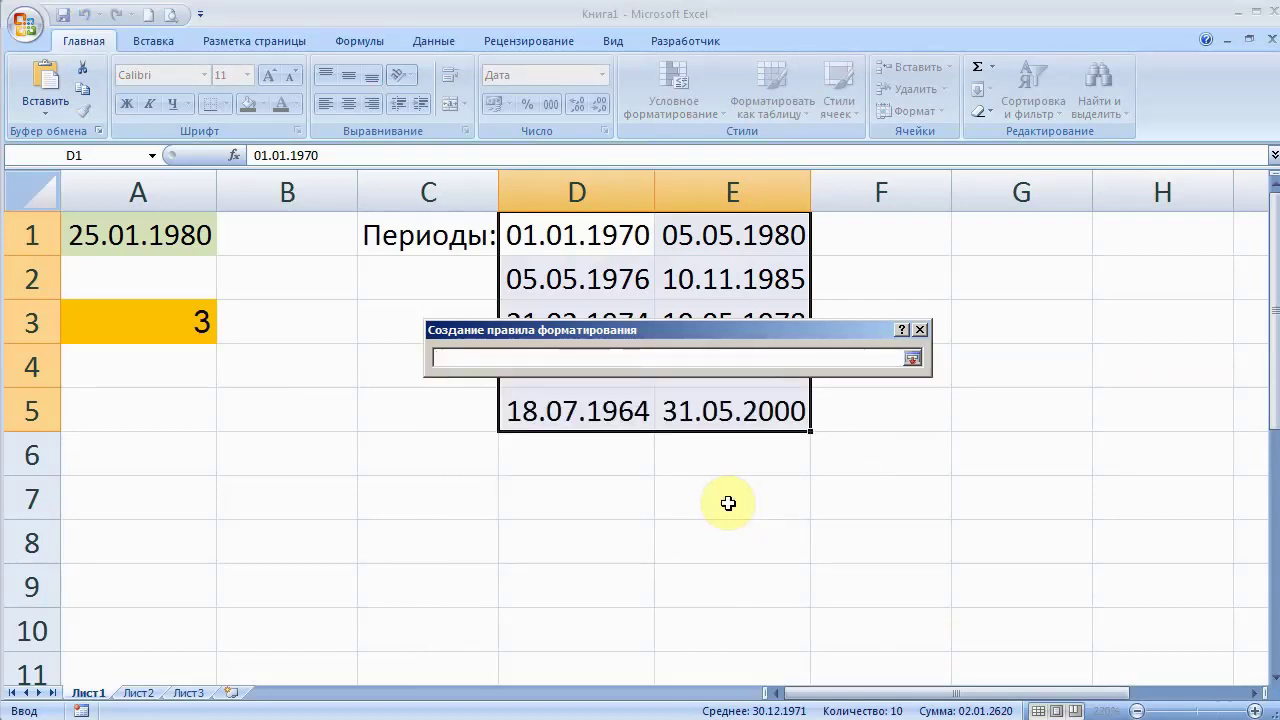
Begin the rule formula =И($D$1<=$A$1; comparing the period start with A1
{"action": "type", "text": "=И("}
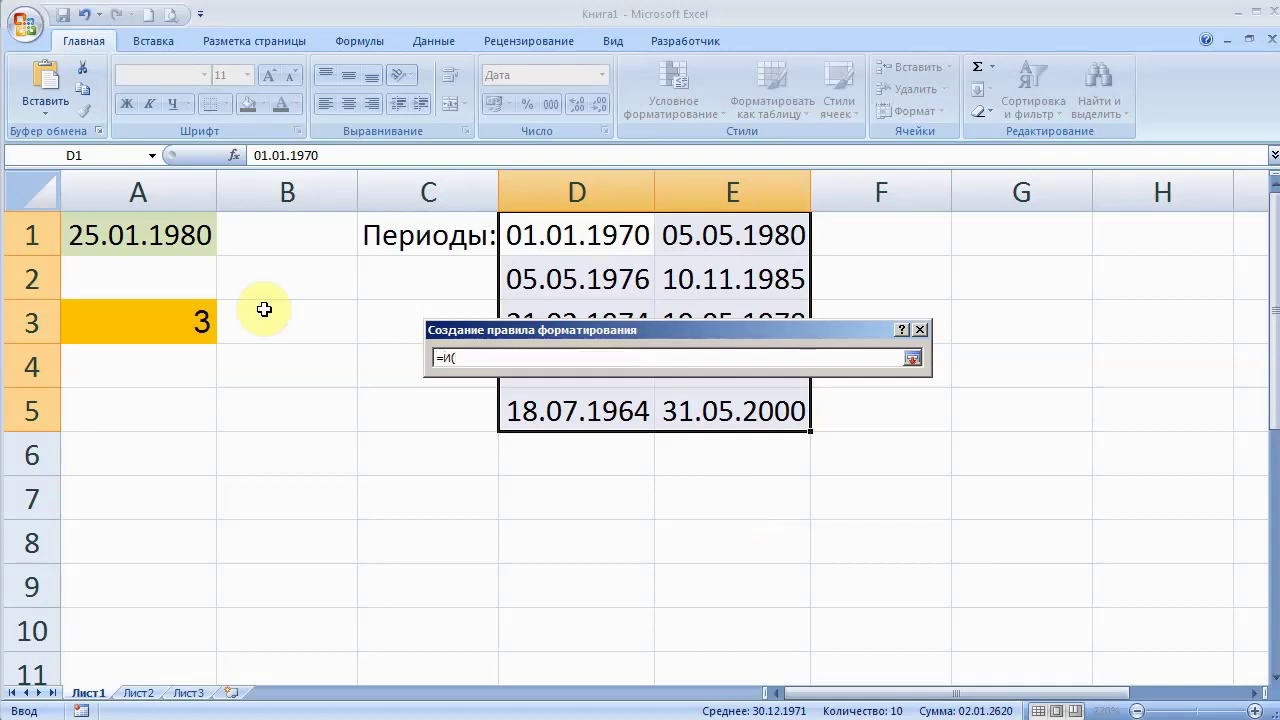
{"action": "left_click", "coordinate": [592, 235]}
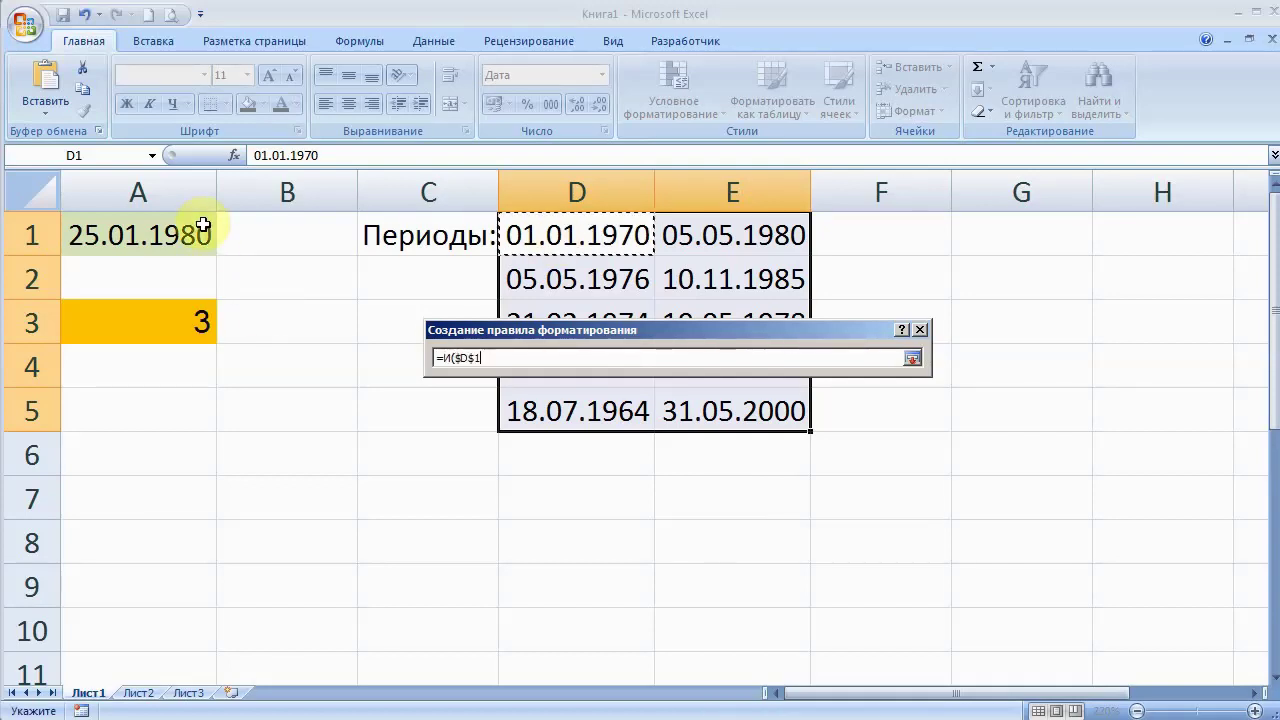
{"action": "type", "text": ">="}
{"action": "left_click", "coordinate": [143, 234]}
{"action": "type", "text": ";"}
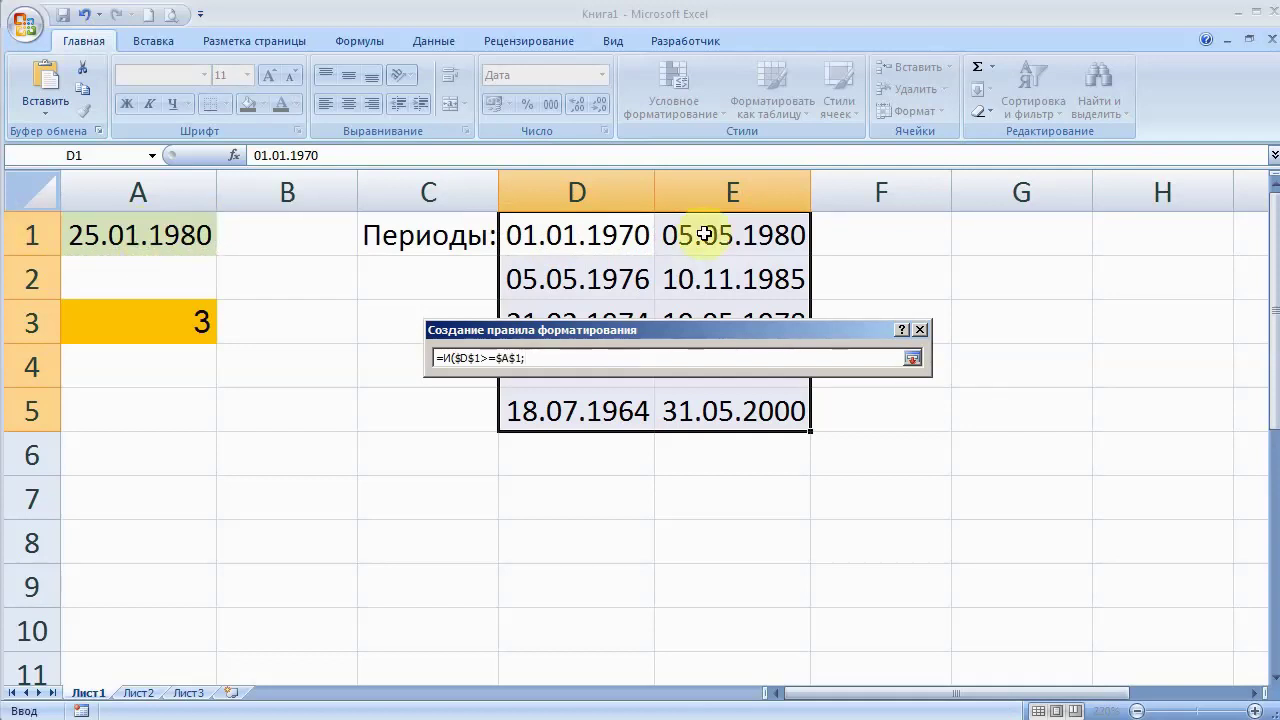
{"action": "left_click", "coordinate": [494, 357]}
{"action": "key", "text": "BackSpace"}
{"action": "key", "text": "BackSpace"}
{"action": "type", "text": "<="}
{"action": "left_click", "coordinate": [694, 232]}
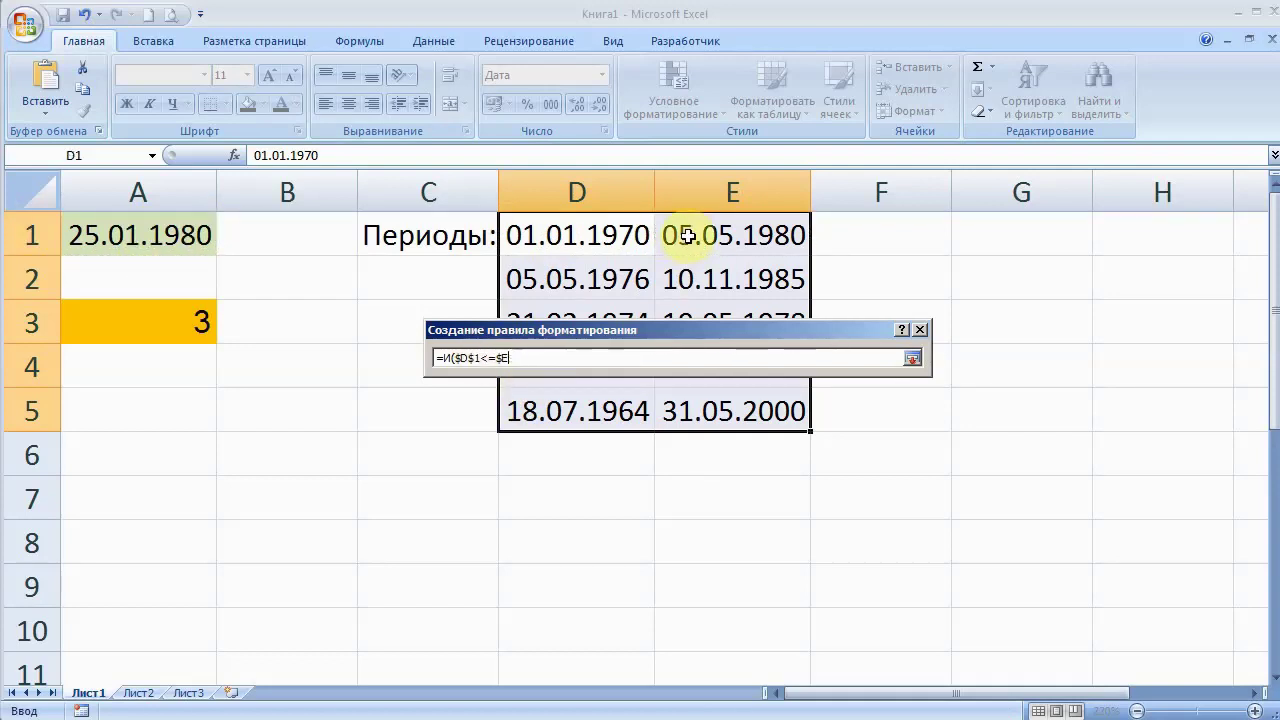
{"action": "left_click", "coordinate": [130, 238]}
Add the $E1>=$A$1 end test and make the D and E row references relative
{"action": "left_click", "coordinate": [686, 238]}
{"action": "type", "text": ">="}
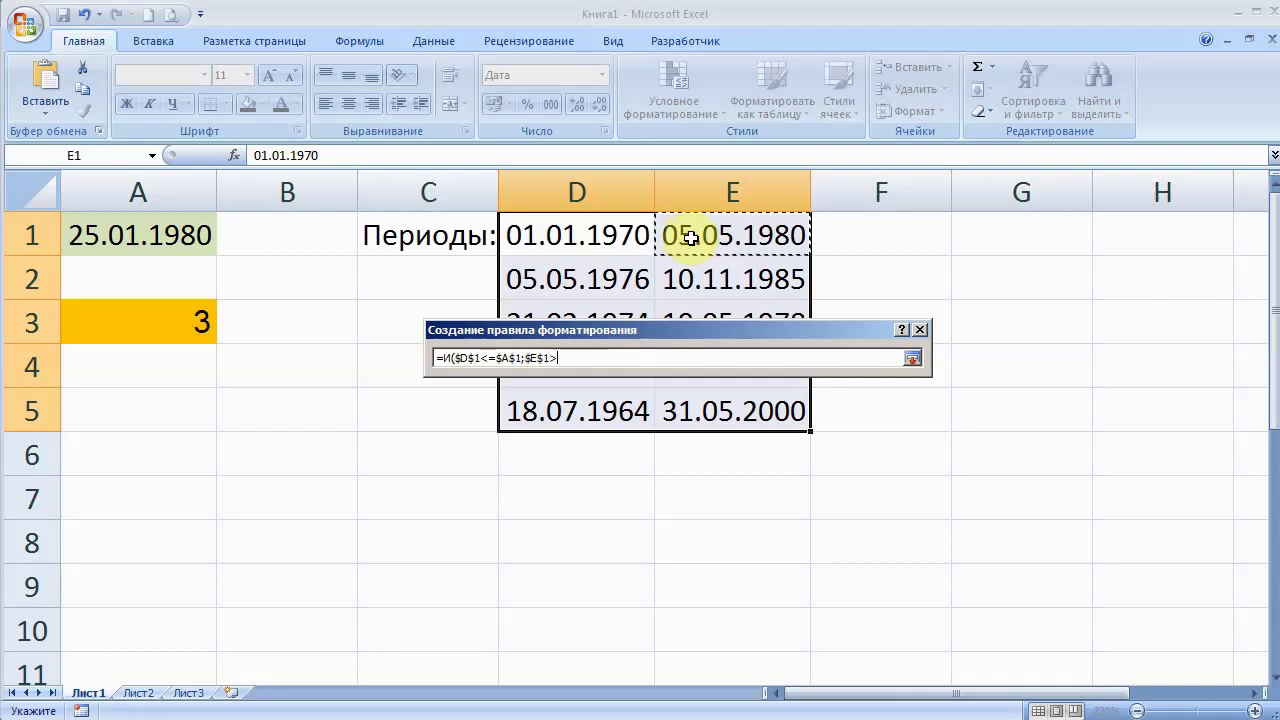
{"action": "left_click", "coordinate": [150, 236]}
{"action": "type", "text": ")"}
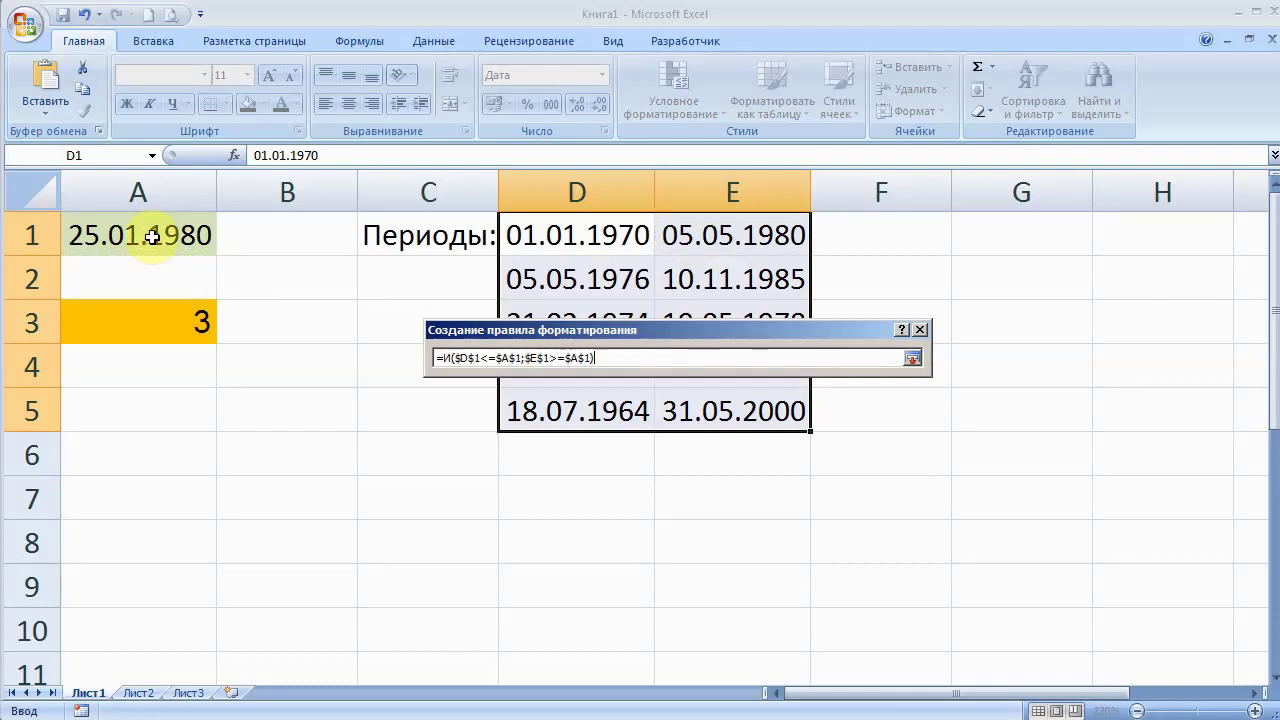
{"action": "left_click", "coordinate": [469, 358]}
{"action": "key", "text": "BackSpace"}
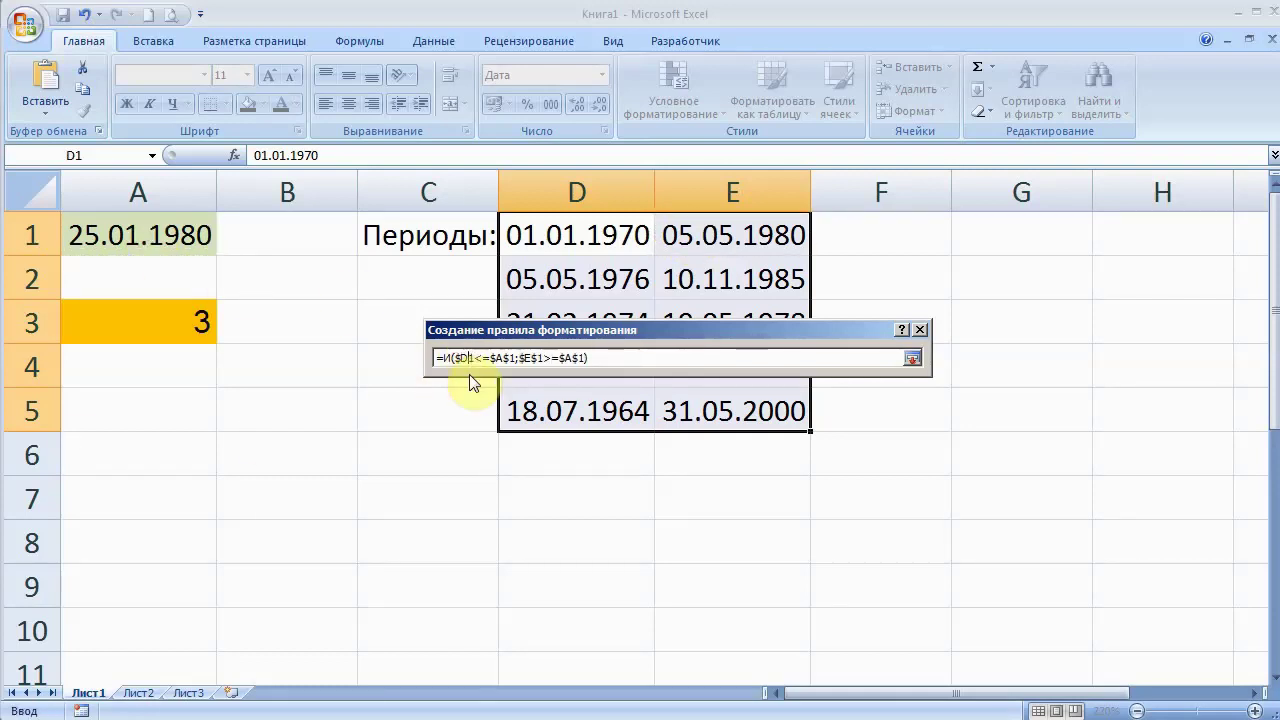
{"action": "left_click", "coordinate": [536, 358]}
{"action": "key", "text": "BackSpace"}
{"action": "left_click", "coordinate": [912, 358]}
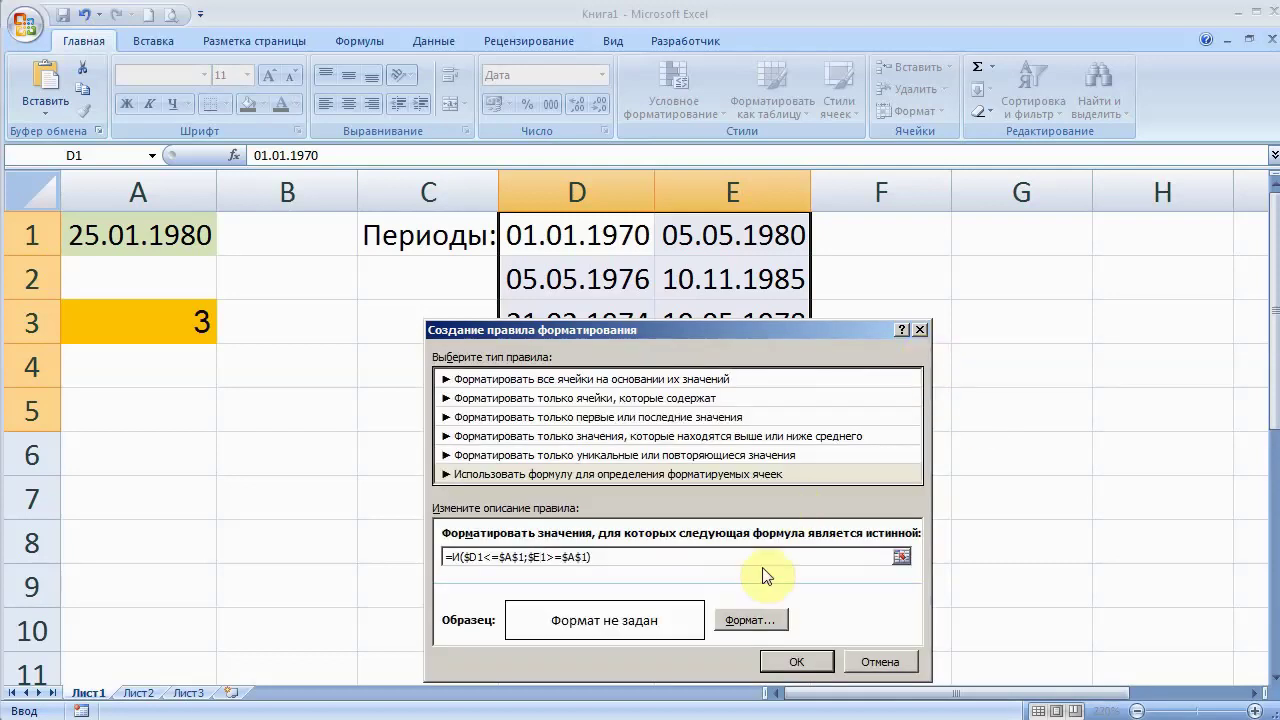
Give the rule a light-blue fill and apply it to the D1:E5 periods
{"action": "left_click", "coordinate": [765, 620]}
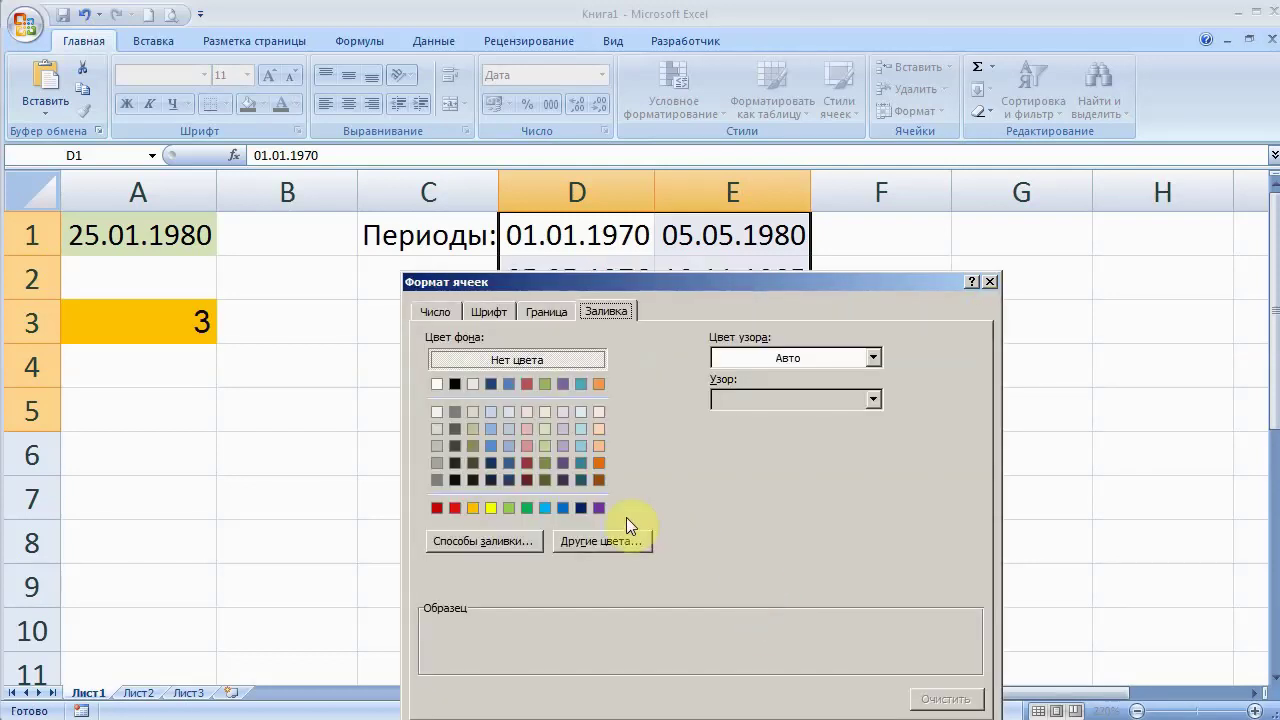
{"action": "left_click", "coordinate": [509, 429]}
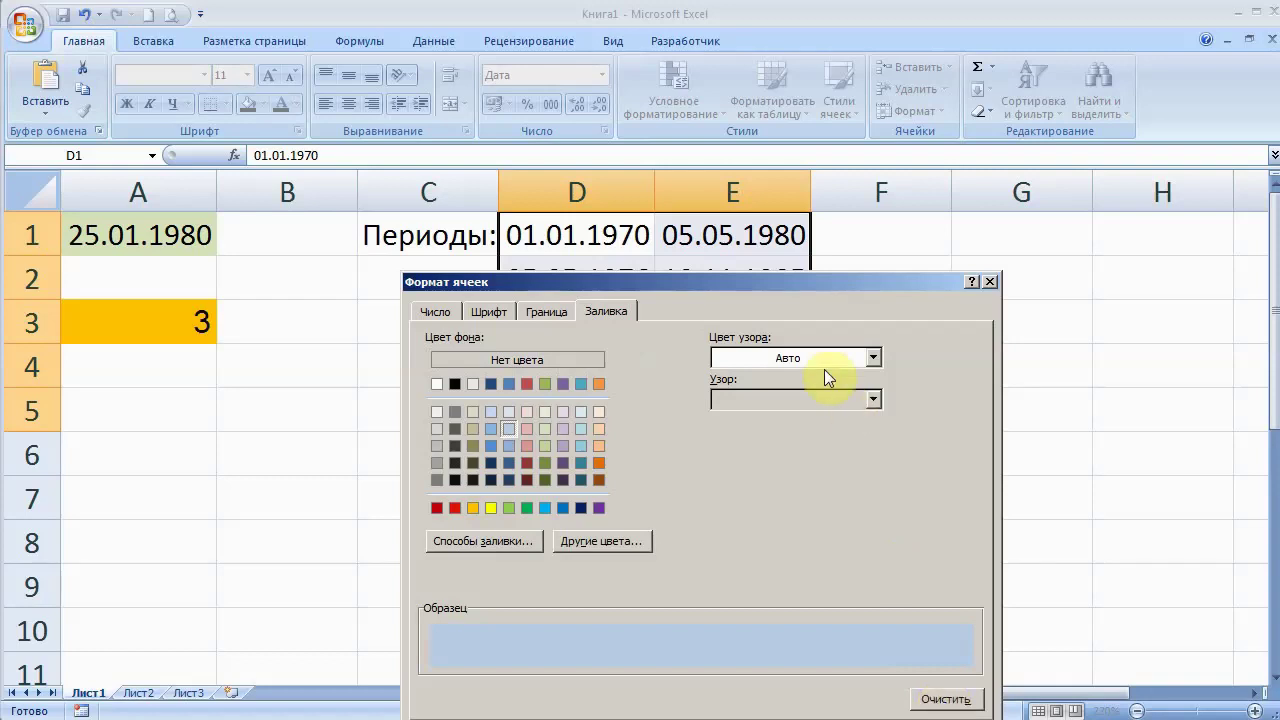
{"action": "left_click_drag", "start_coordinate": [804, 277], "coordinate": [809, 117]}
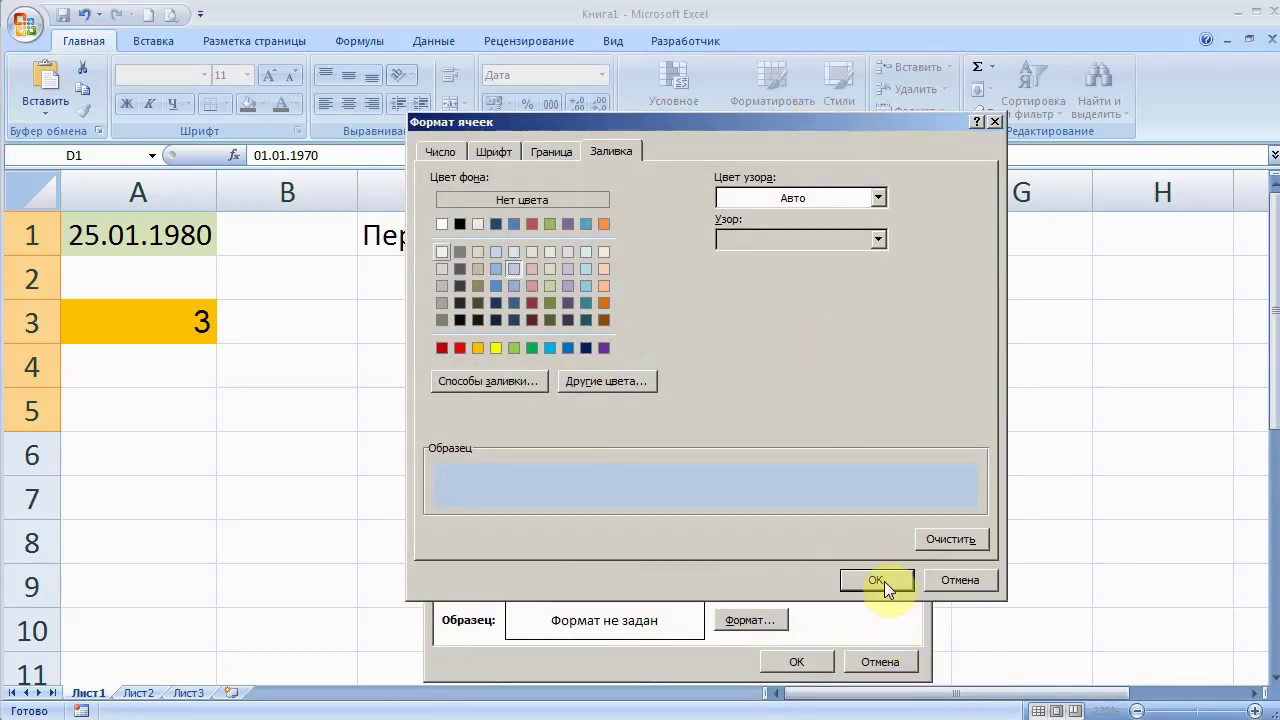
{"action": "left_click", "coordinate": [883, 579]}
{"action": "left_click", "coordinate": [796, 660]}
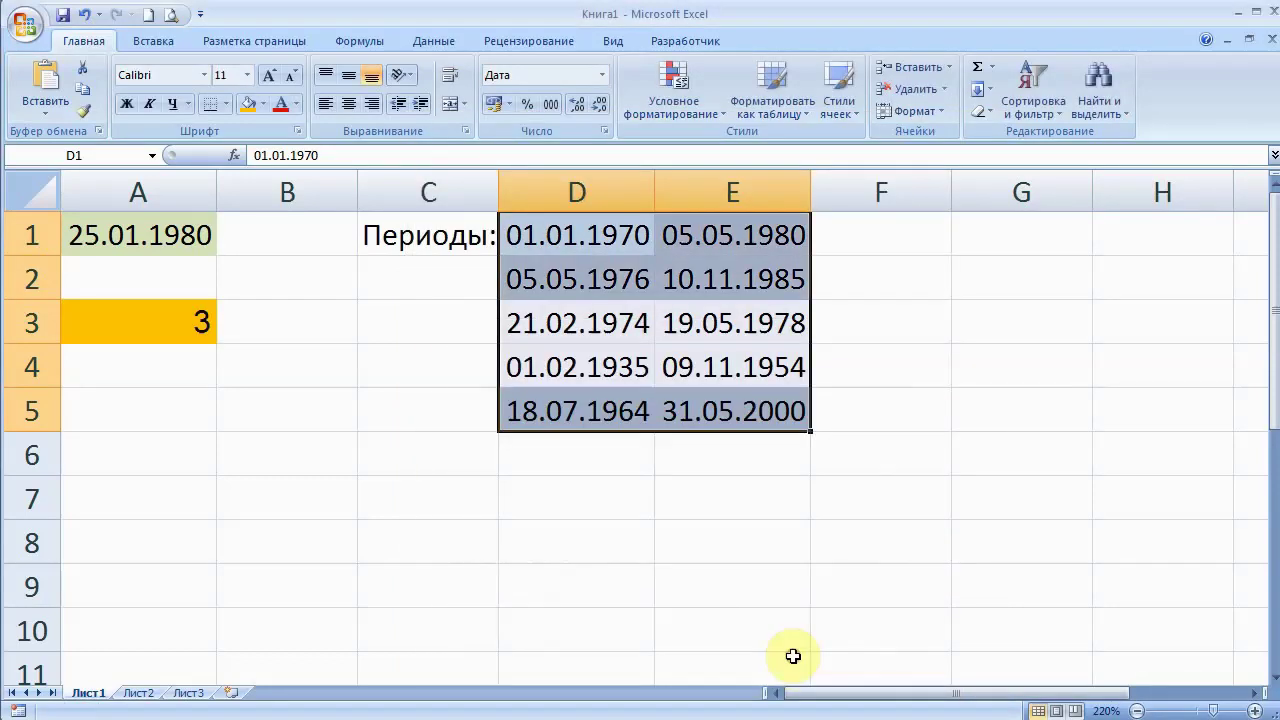
{"action": "left_click", "coordinate": [798, 546]}
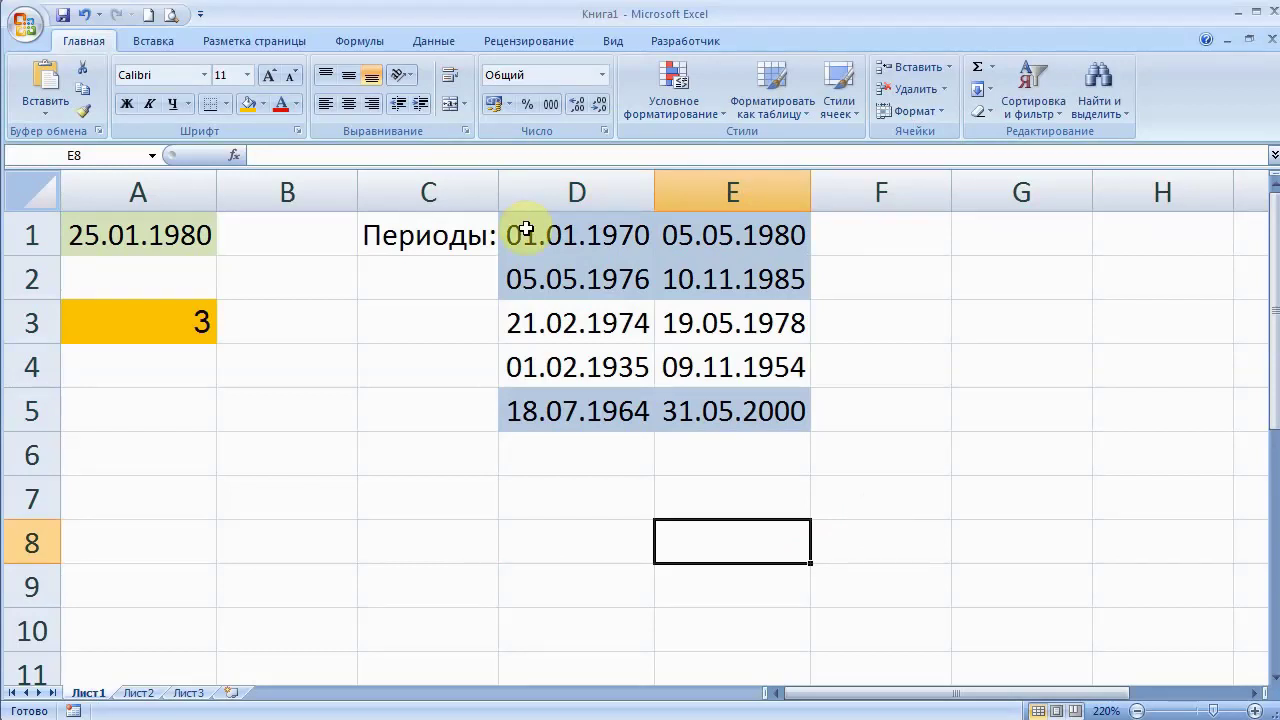
{"action": "left_click", "coordinate": [160, 318]}
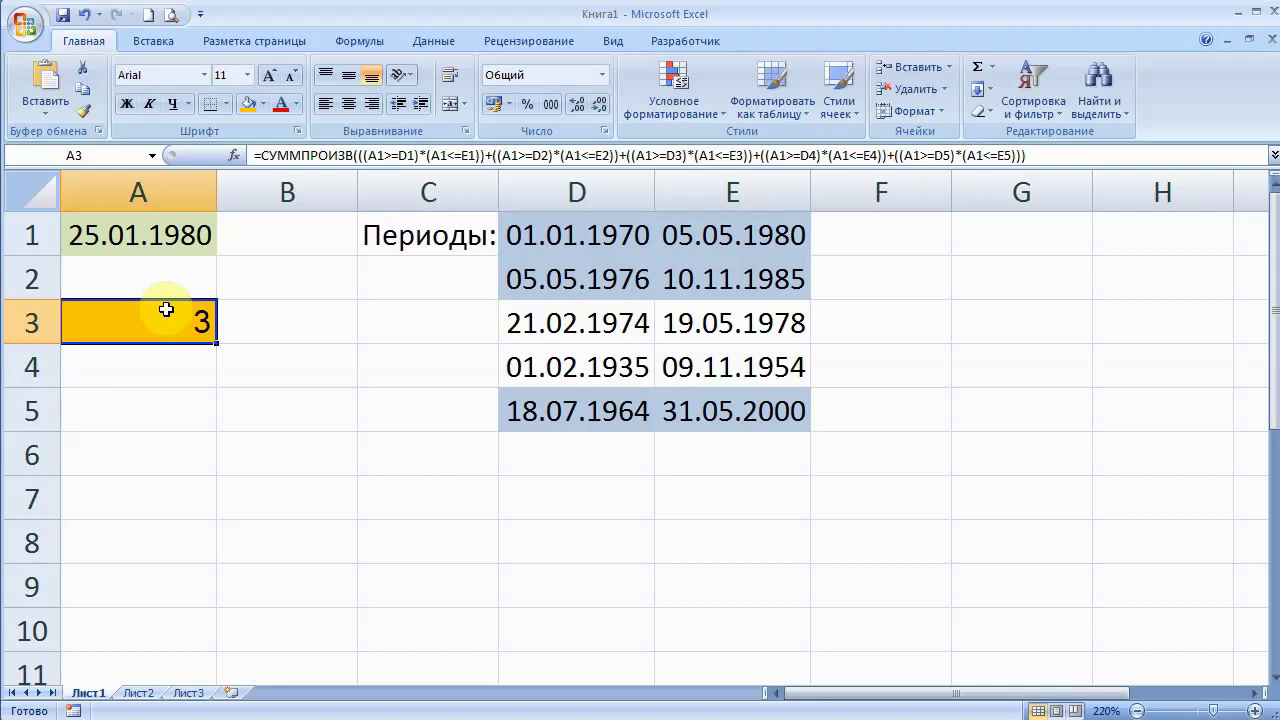
{"action": "left_click", "coordinate": [160, 236]}
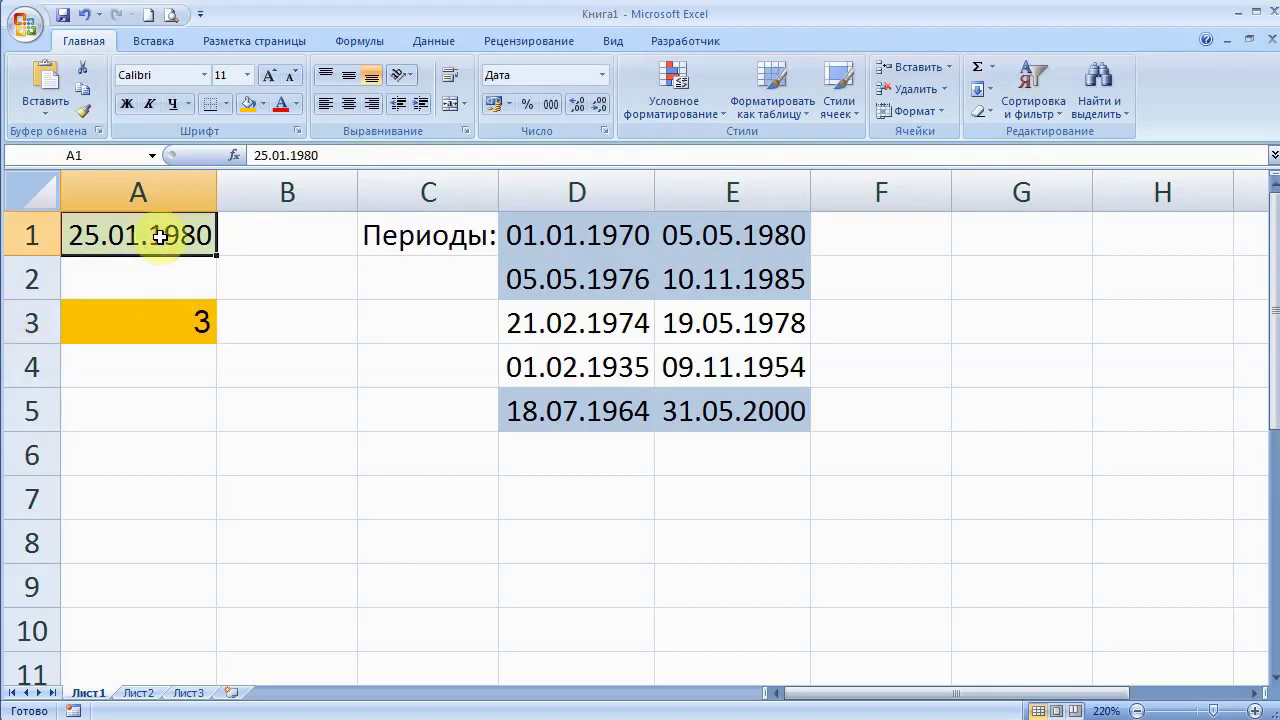